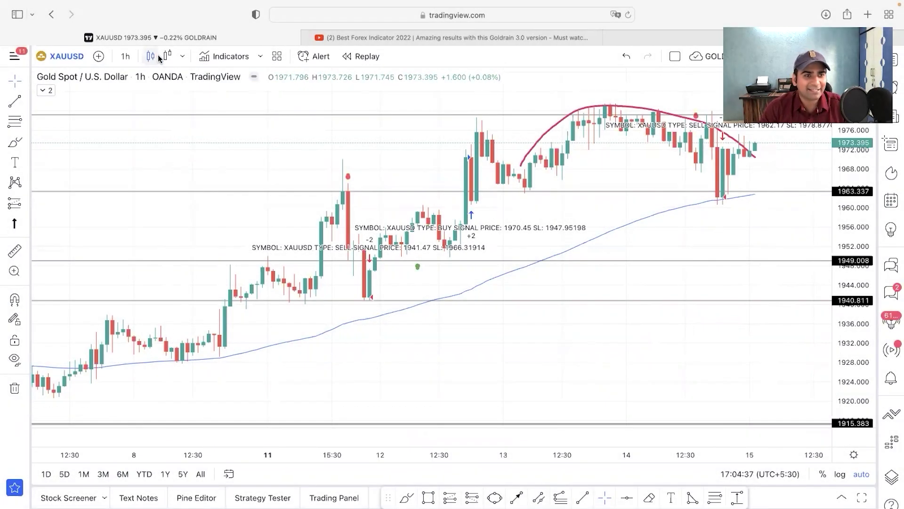
# - Change the XAUUSD chart to Heikin Ashi candles and set the interval to 60 minutes
pyautogui.click(165, 56)
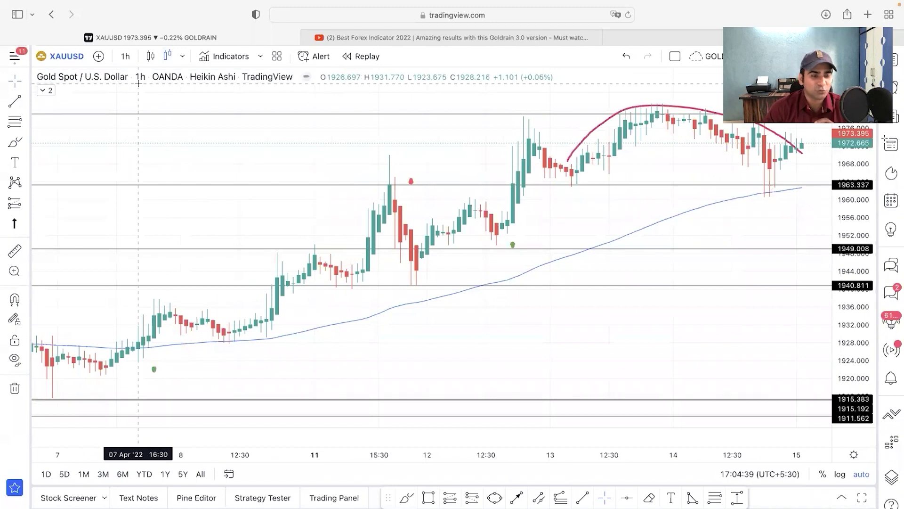
pyautogui.write('60')
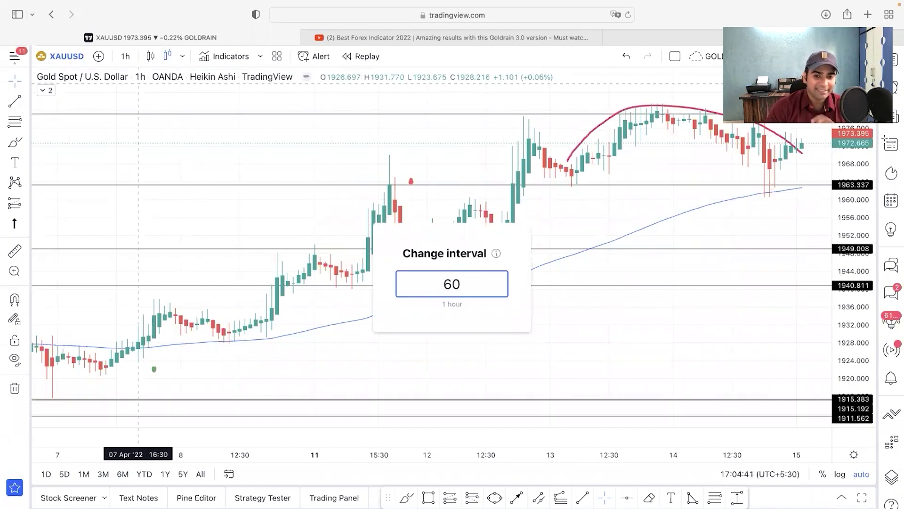
pyautogui.press('Return')
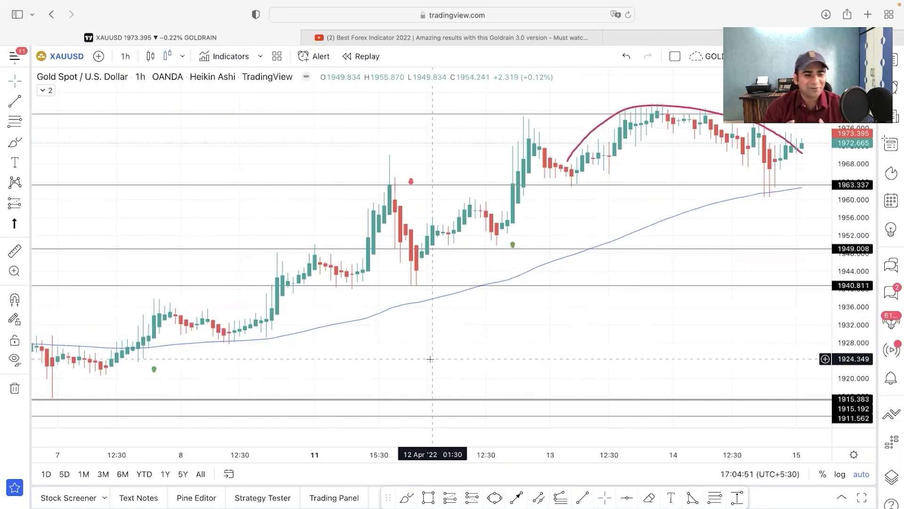
# - Switch to YouTube and skim the earlier Goldrain indicator videos, skipping to the closing account result of the XAUUSD test
pyautogui.click(457, 40)
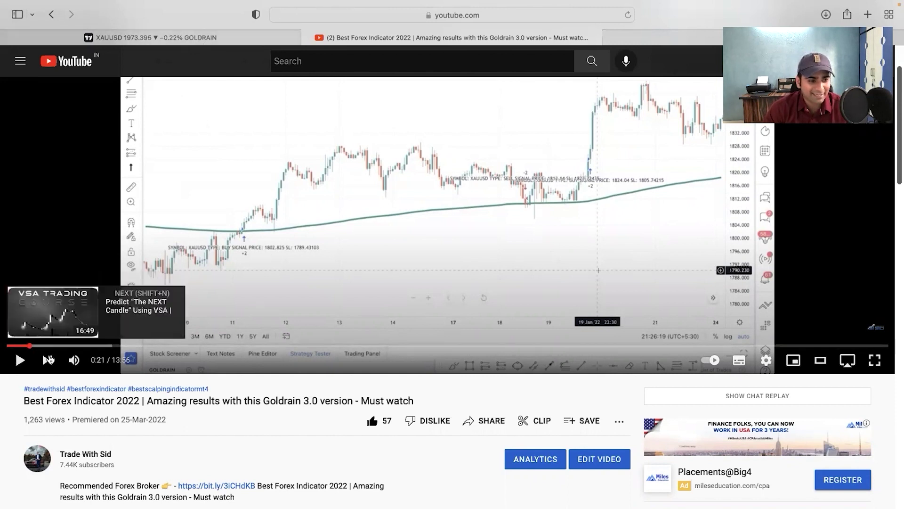
pyautogui.moveTo(114, 347); pyautogui.dragTo(784, 349)
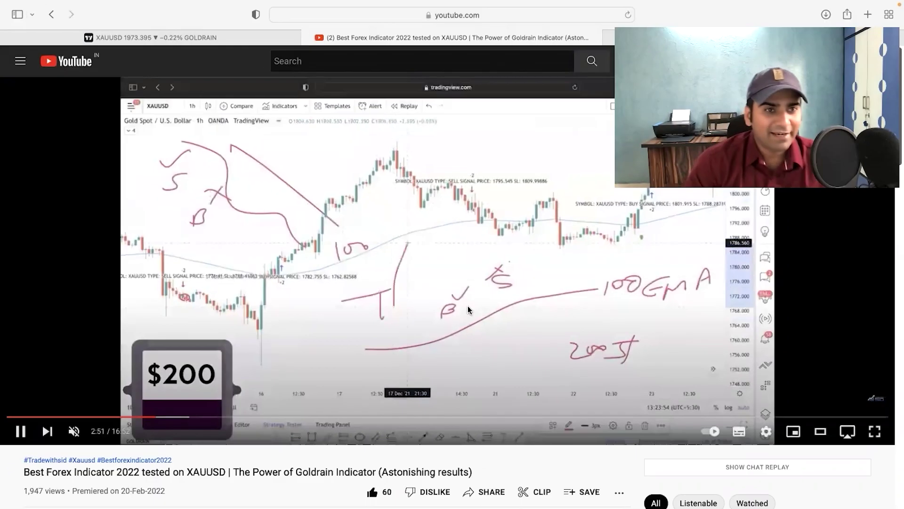
pyautogui.scroll(-4, 507, 354)
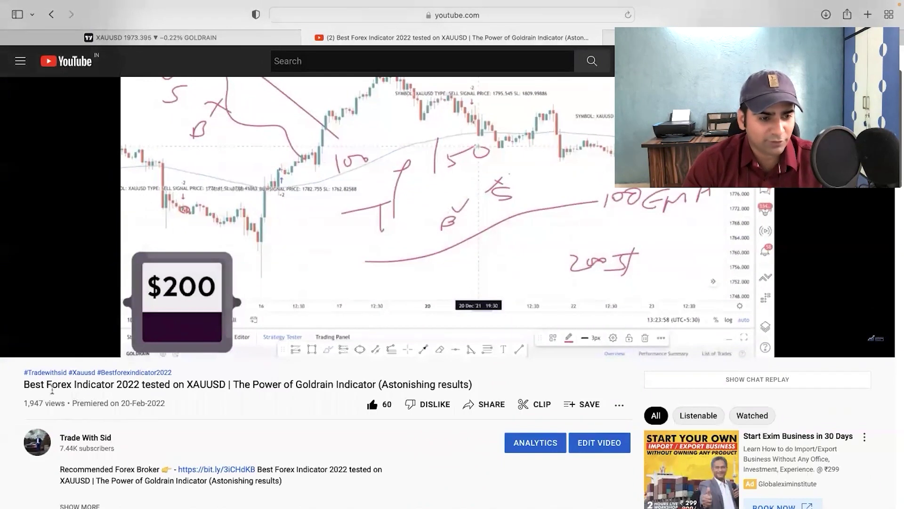
pyautogui.scroll(2, 203, 419)
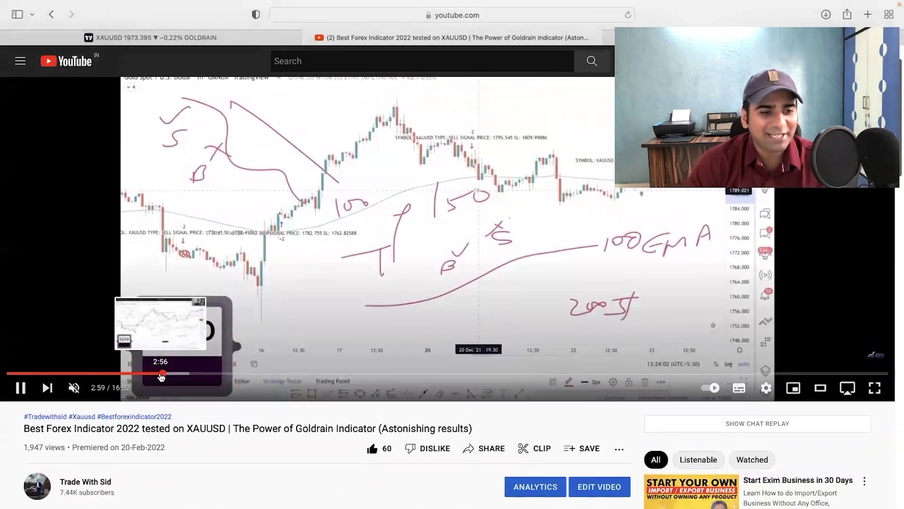
pyautogui.click(126, 379)
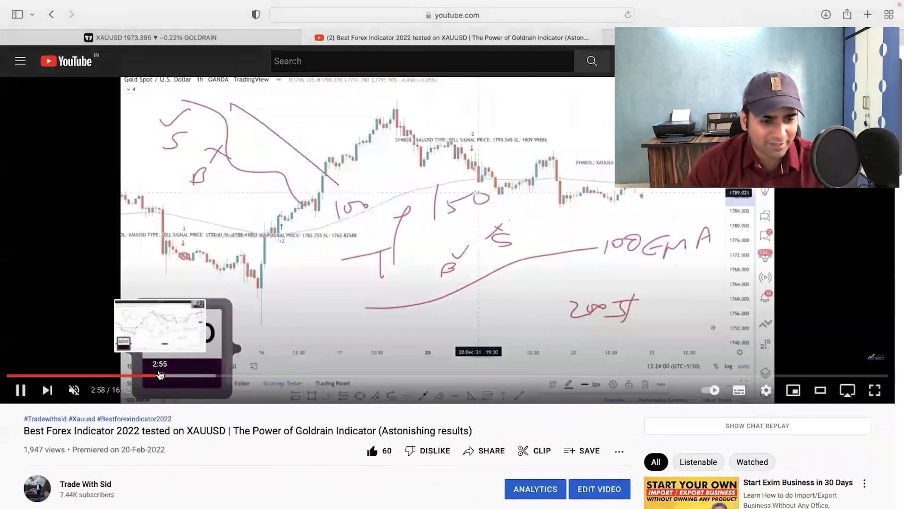
pyautogui.click(727, 372)
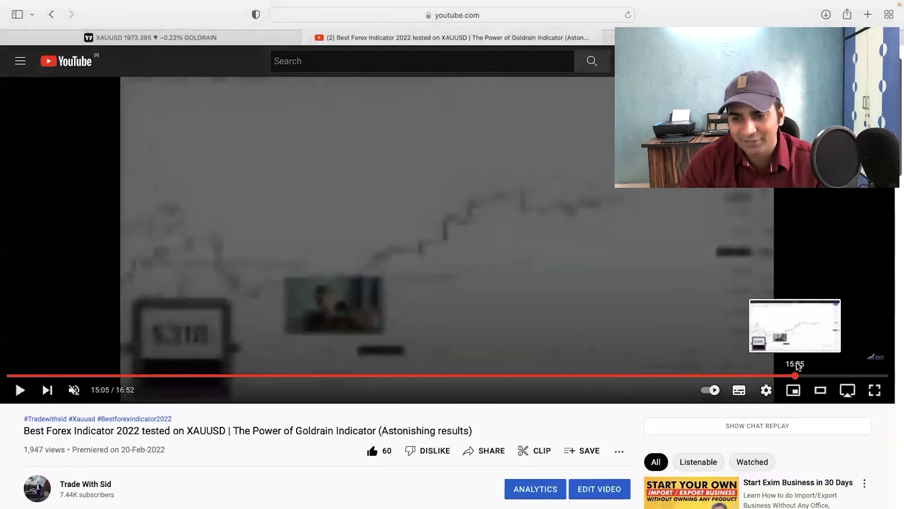
pyautogui.moveTo(646, 497)
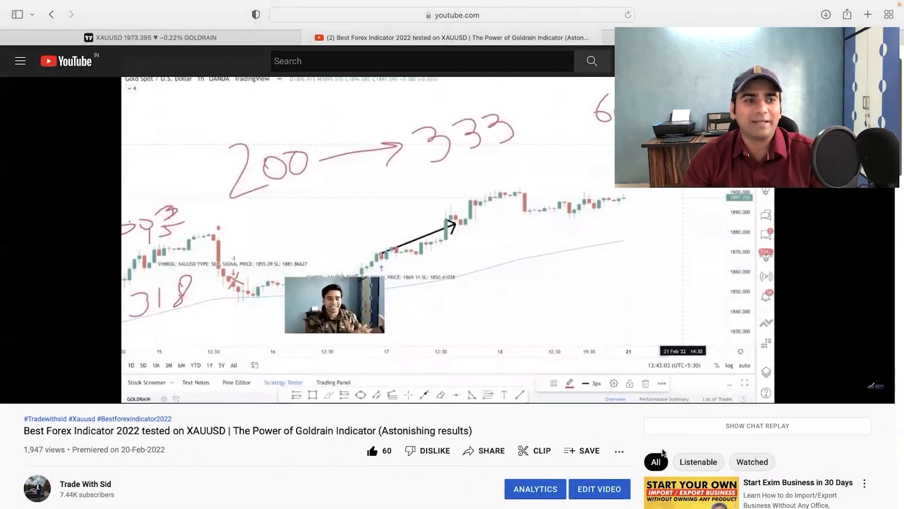
# - Return to the XAUUSD chart in TradingView and jump to 17 February 2022
pyautogui.click(109, 36)
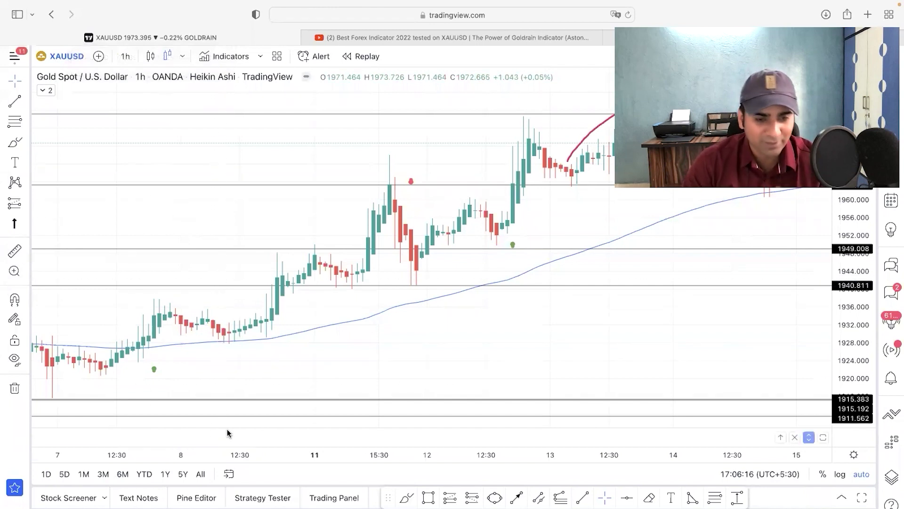
pyautogui.moveTo(549, 5)
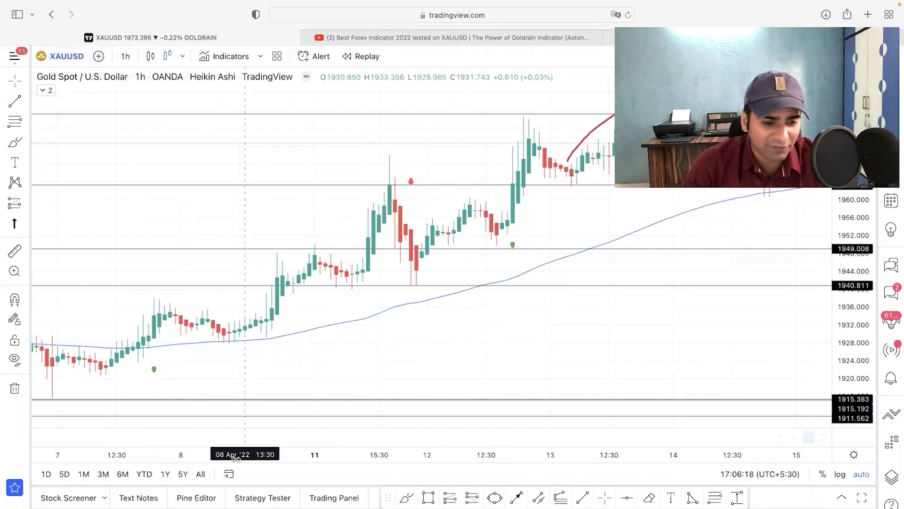
pyautogui.click(229, 474)
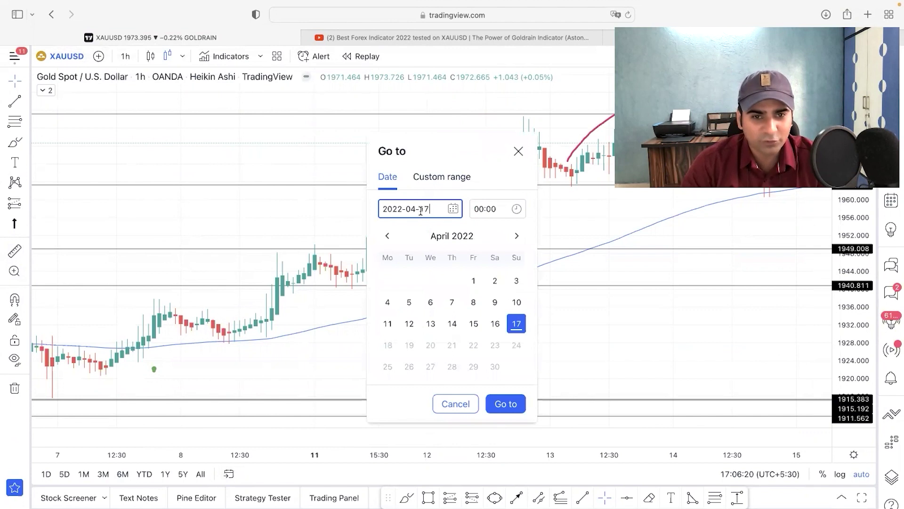
pyautogui.click(388, 236)
pyautogui.click(388, 236)
pyautogui.click(453, 323)
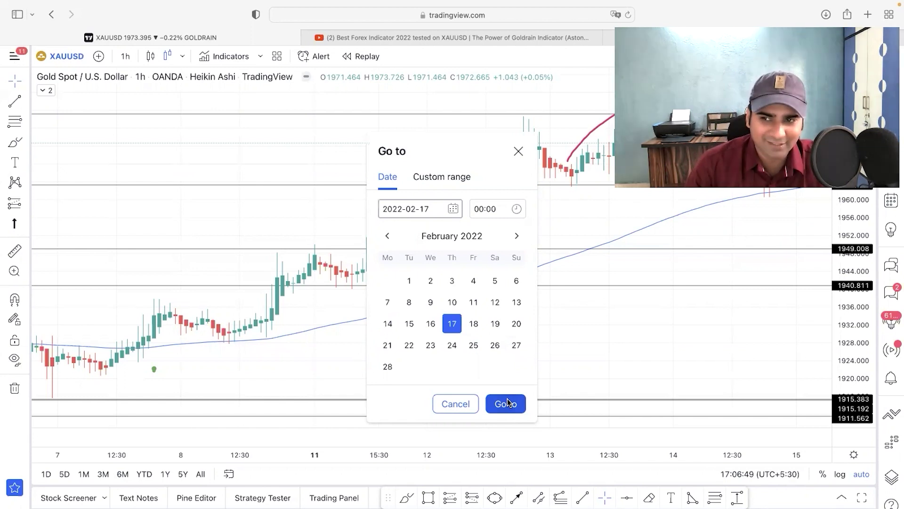
pyautogui.click(505, 403)
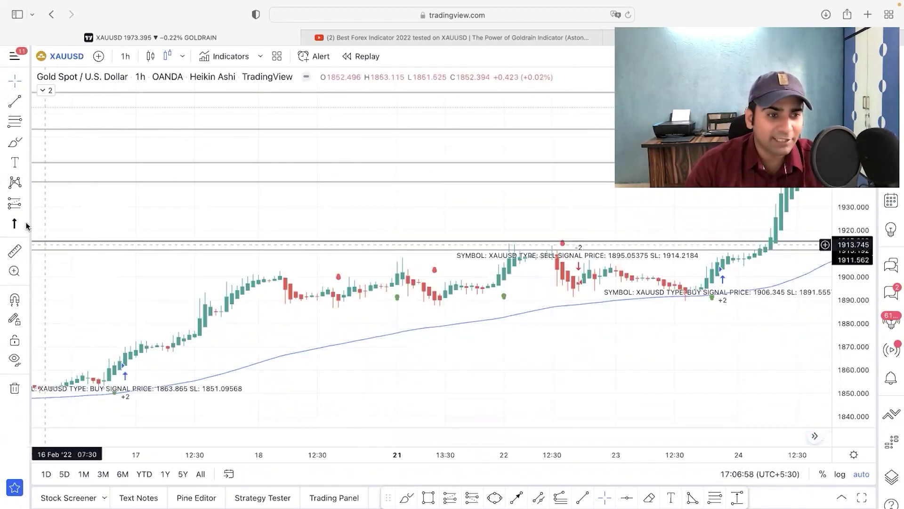
# - Sketch a rising line labelled 100 EMA with a ticked B for buys and a crossed S for sells above it
pyautogui.moveTo(59, 230); pyautogui.dragTo(335, 146)
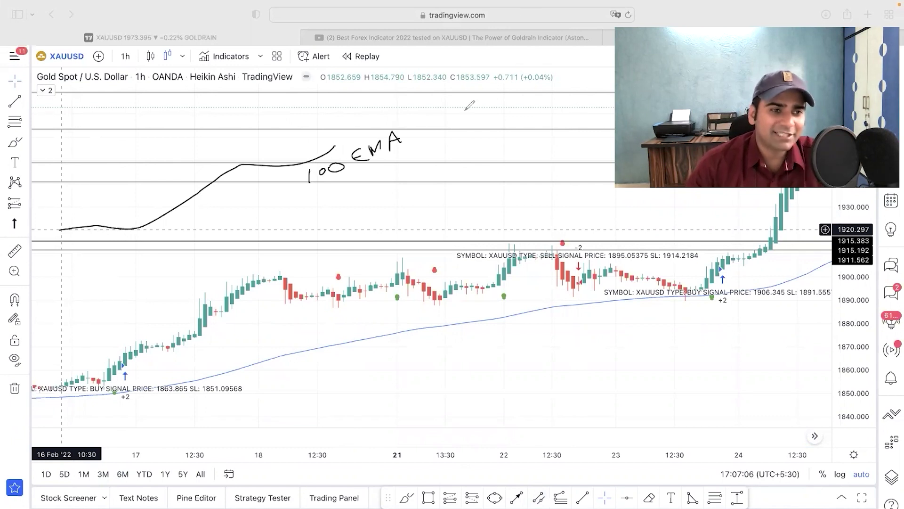
pyautogui.moveTo(127, 190); pyautogui.dragTo(136, 177)
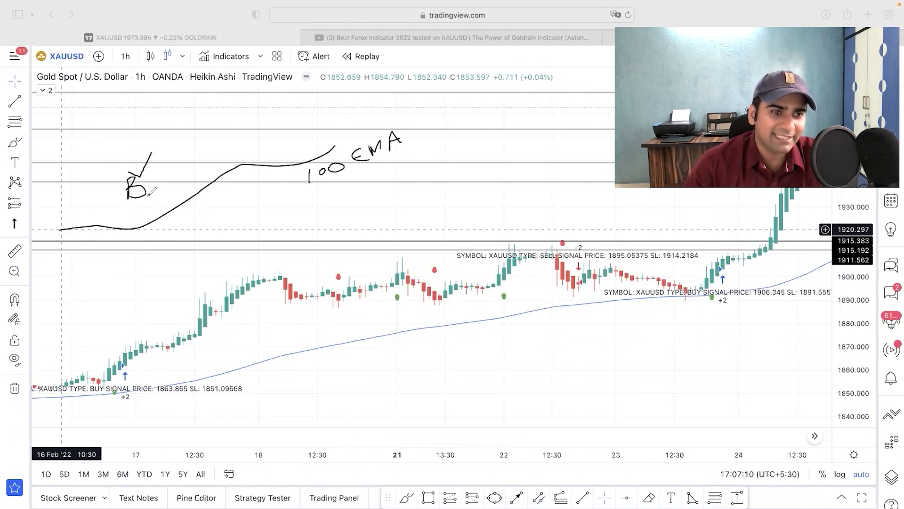
pyautogui.moveTo(157, 166); pyautogui.dragTo(195, 134)
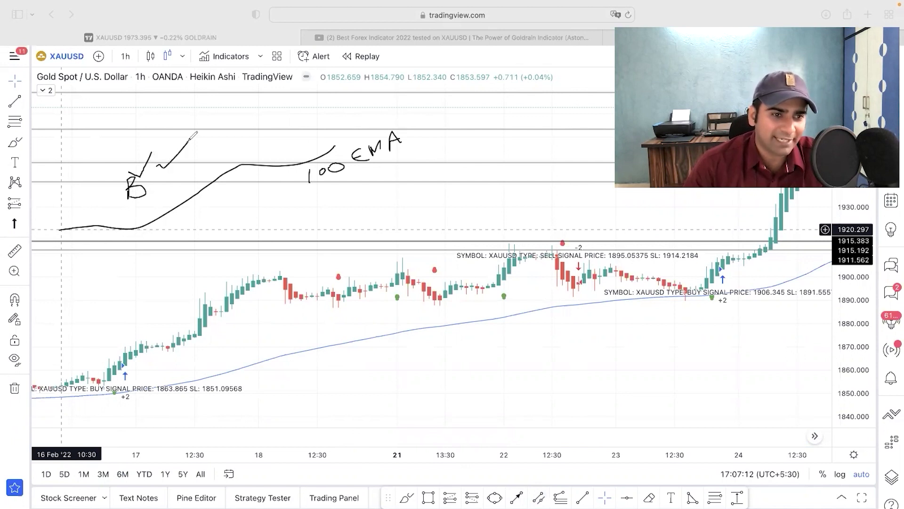
pyautogui.moveTo(272, 135); pyautogui.dragTo(258, 140)
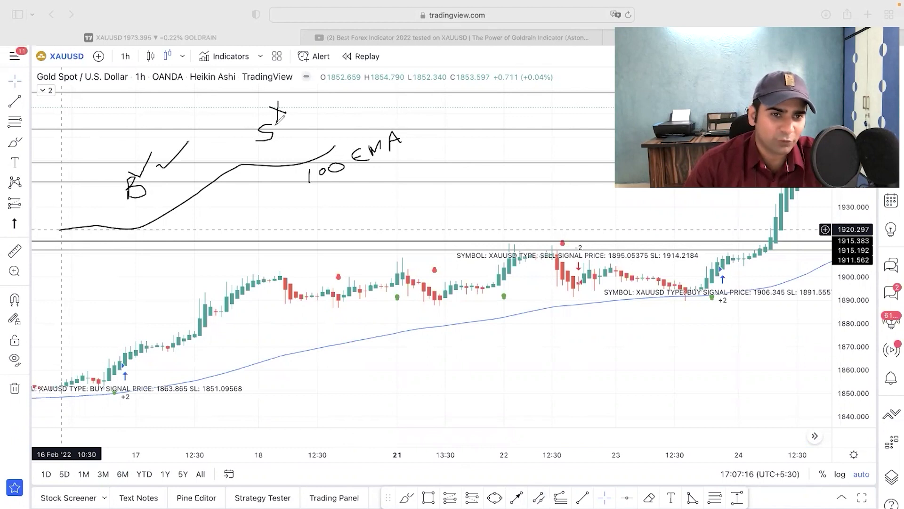
pyautogui.moveTo(131, 244); pyautogui.dragTo(144, 269)
pyautogui.moveTo(106, 237); pyautogui.dragTo(128, 246)
pyautogui.moveTo(254, 212)
pyautogui.mouseDown()
pyautogui.moveTo(257, 227)
pyautogui.moveTo(231, 233)
pyautogui.mouseUp()
pyautogui.moveTo(255, 203); pyautogui.dragTo(285, 187)
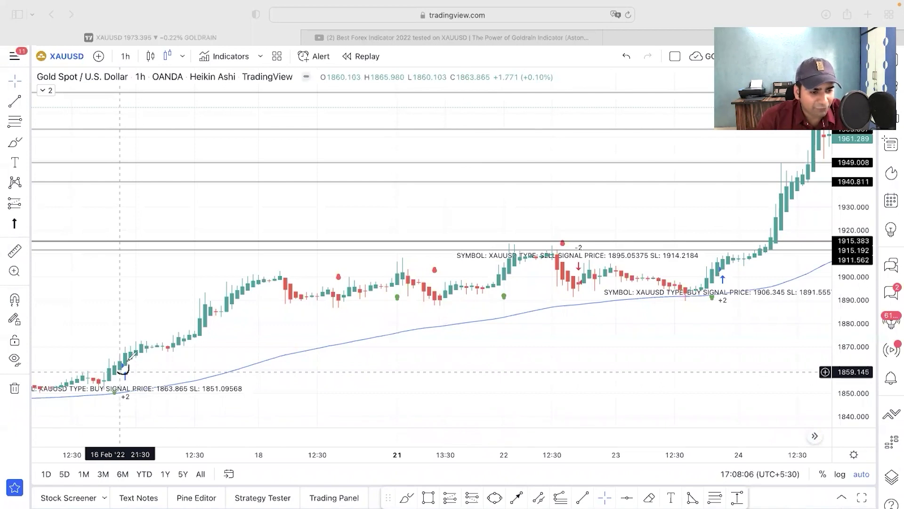
# - Circle the 16 February buy signal, trace the moving average beneath it, label it B and note the entry price as 1864
pyautogui.moveTo(133, 354)
pyautogui.mouseDown()
pyautogui.moveTo(112, 364)
pyautogui.moveTo(123, 373)
pyautogui.moveTo(116, 391)
pyautogui.moveTo(135, 384)
pyautogui.mouseUp()
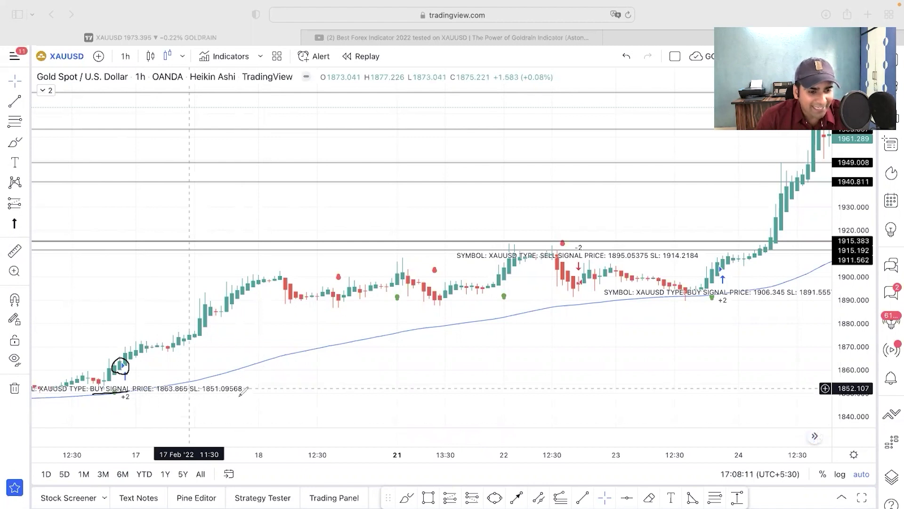
pyautogui.moveTo(54, 402)
pyautogui.mouseDown()
pyautogui.moveTo(109, 400)
pyautogui.moveTo(302, 349)
pyautogui.mouseUp()
pyautogui.moveTo(94, 352); pyautogui.dragTo(92, 352)
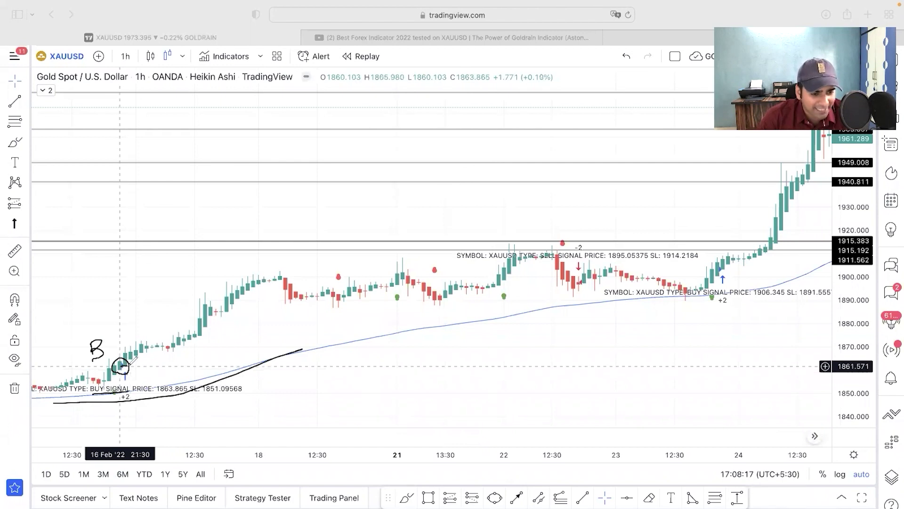
pyautogui.moveTo(157, 395)
pyautogui.mouseDown()
pyautogui.moveTo(195, 389)
pyautogui.moveTo(150, 387)
pyautogui.moveTo(210, 352)
pyautogui.moveTo(214, 363)
pyautogui.mouseUp()
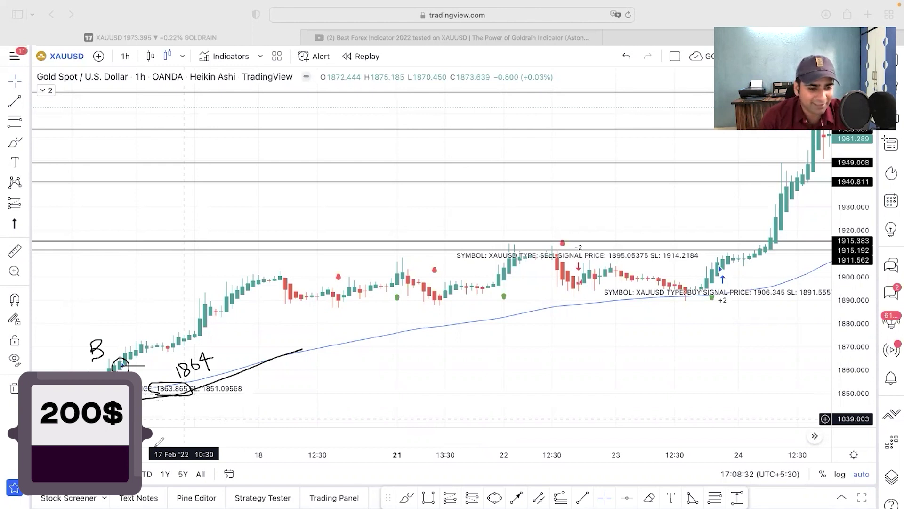
# - Write the take-profit note "TP = 200 pips" above the candles
pyautogui.moveTo(86, 166)
pyautogui.mouseDown()
pyautogui.moveTo(128, 153)
pyautogui.moveTo(116, 175)
pyautogui.moveTo(135, 164)
pyautogui.mouseUp()
pyautogui.moveTo(124, 173)
pyautogui.mouseDown()
pyautogui.moveTo(155, 176)
pyautogui.moveTo(218, 135)
pyautogui.moveTo(110, 200)
pyautogui.moveTo(124, 185)
pyautogui.mouseUp()
pyautogui.moveTo(248, 113)
pyautogui.mouseDown()
pyautogui.moveTo(246, 154)
pyautogui.moveTo(256, 123)
pyautogui.moveTo(281, 125)
pyautogui.moveTo(284, 140)
pyautogui.mouseUp()
pyautogui.moveTo(284, 113)
pyautogui.mouseDown()
pyautogui.moveTo(293, 108)
pyautogui.moveTo(285, 121)
pyautogui.moveTo(300, 116)
pyautogui.mouseUp()
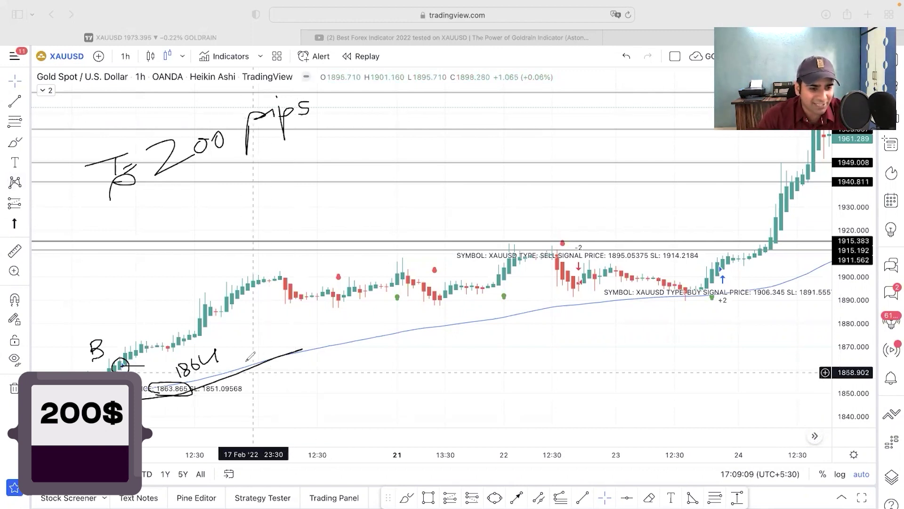
# - Trace the rise from the buy entry to a target line near 1885, then underline the pip target and write 20 and 100 below it
pyautogui.moveTo(250, 343); pyautogui.dragTo(243, 355)
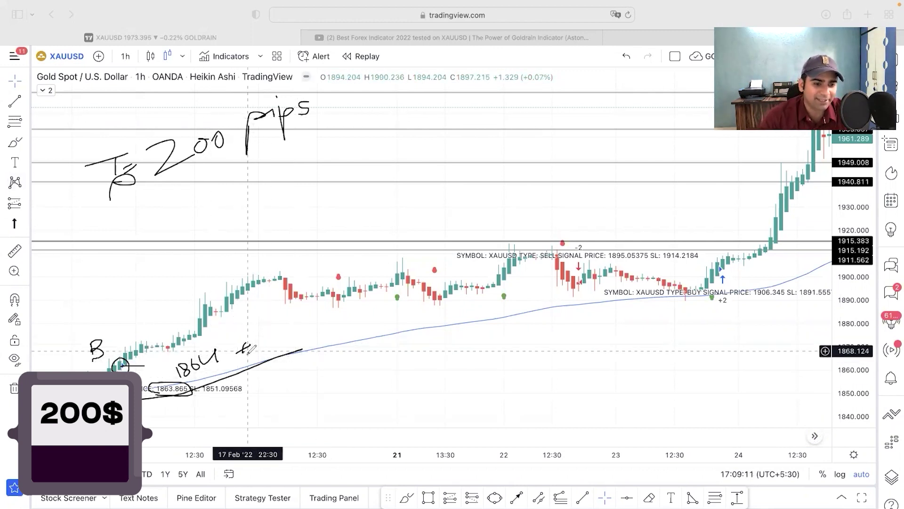
pyautogui.moveTo(121, 365)
pyautogui.mouseDown()
pyautogui.moveTo(134, 348)
pyautogui.moveTo(192, 331)
pyautogui.mouseUp()
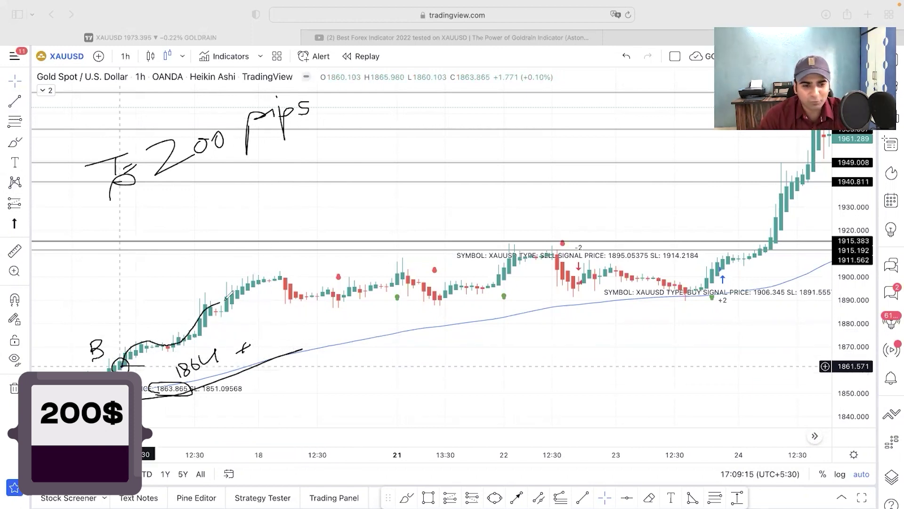
pyautogui.moveTo(279, 274); pyautogui.dragTo(280, 273)
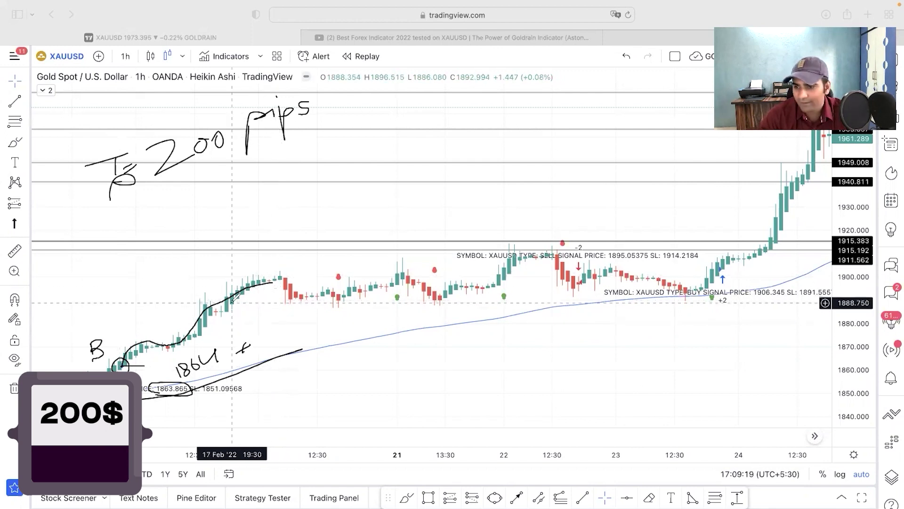
pyautogui.moveTo(225, 311)
pyautogui.mouseDown()
pyautogui.moveTo(288, 306)
pyautogui.moveTo(143, 312)
pyautogui.mouseUp()
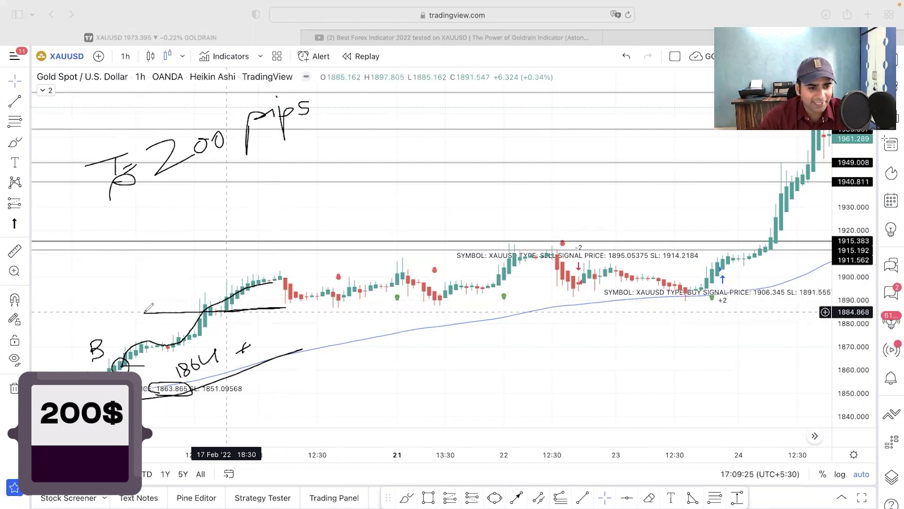
pyautogui.moveTo(156, 345); pyautogui.dragTo(216, 305)
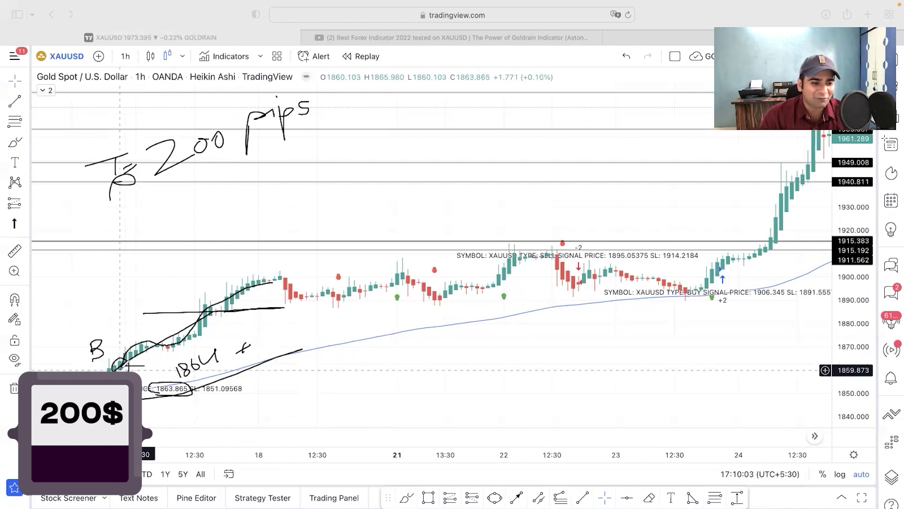
pyautogui.moveTo(273, 137); pyautogui.dragTo(211, 161)
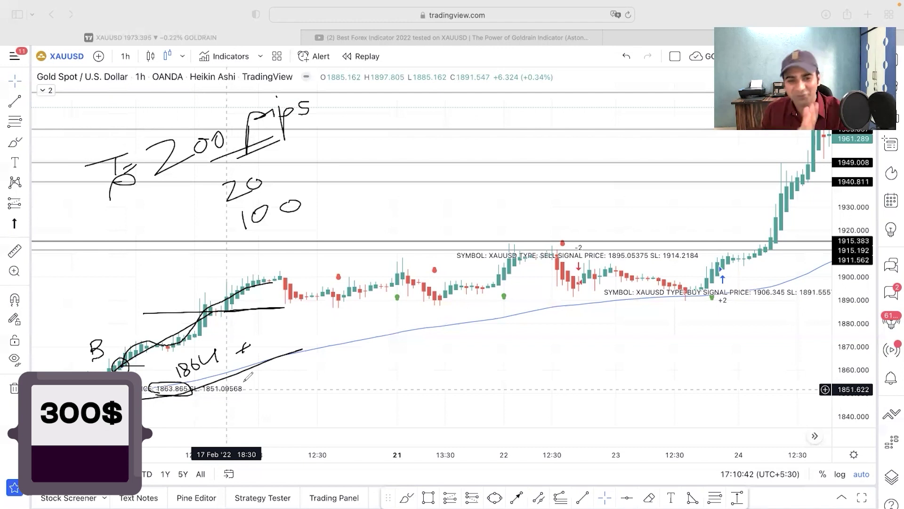
# - Mark the 22 February sell signal and trace the moving average running below it
pyautogui.moveTo(578, 277)
pyautogui.mouseDown()
pyautogui.moveTo(570, 292)
pyautogui.moveTo(571, 279)
pyautogui.mouseUp()
pyautogui.moveTo(537, 310); pyautogui.dragTo(659, 294)
pyautogui.moveTo(572, 270)
pyautogui.mouseDown()
pyautogui.moveTo(592, 283)
pyautogui.moveTo(597, 267)
pyautogui.mouseUp()
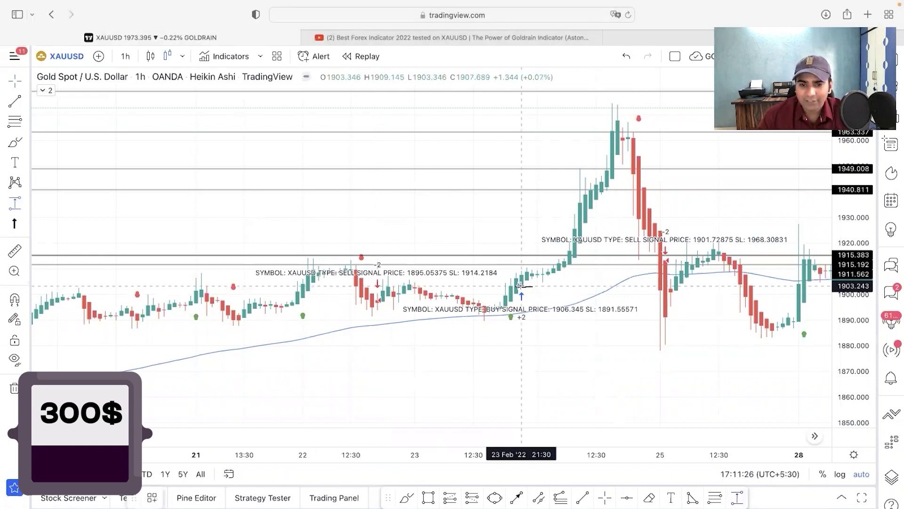
# - Draw a price range measurement of about 20 points upward from the 23 February buy entry
pyautogui.keyDown('shift'); pyautogui.click(521, 286); pyautogui.keyUp('shift')
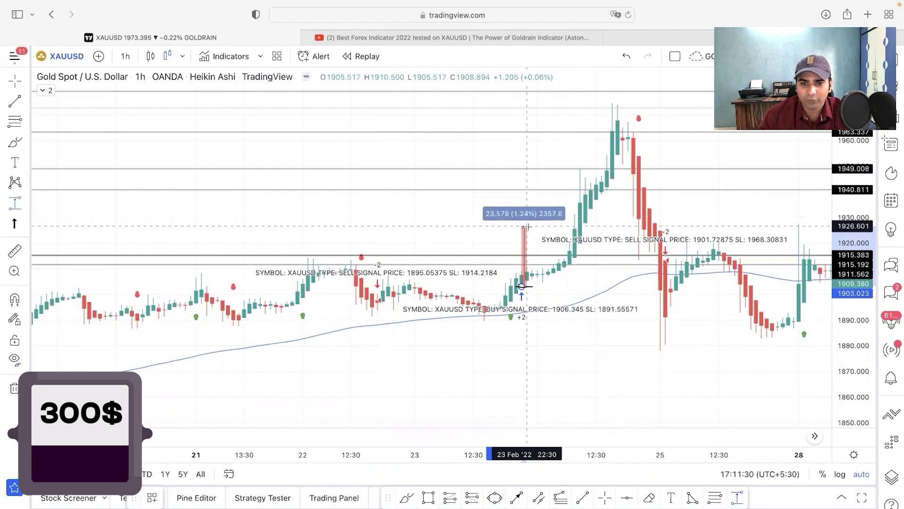
pyautogui.click(587, 234)
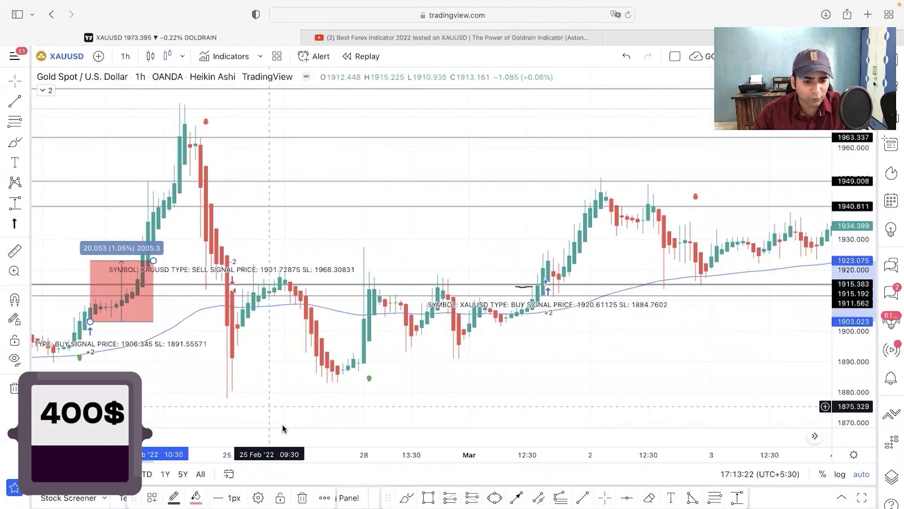
# - Underline the 24 February sell signal, trace the moving average below it and draw a mark at the signal arrow
pyautogui.moveTo(218, 288); pyautogui.dragTo(256, 287)
pyautogui.moveTo(194, 314); pyautogui.dragTo(299, 301)
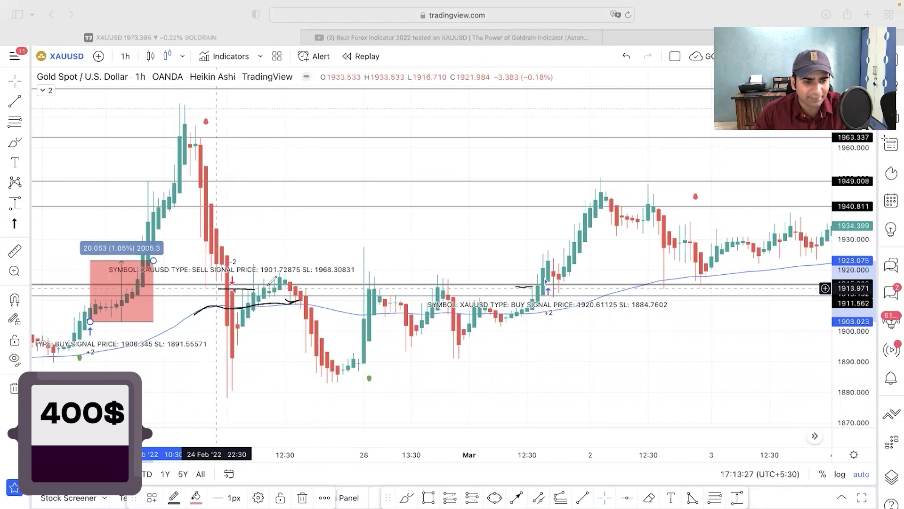
pyautogui.moveTo(228, 270); pyautogui.dragTo(231, 281)
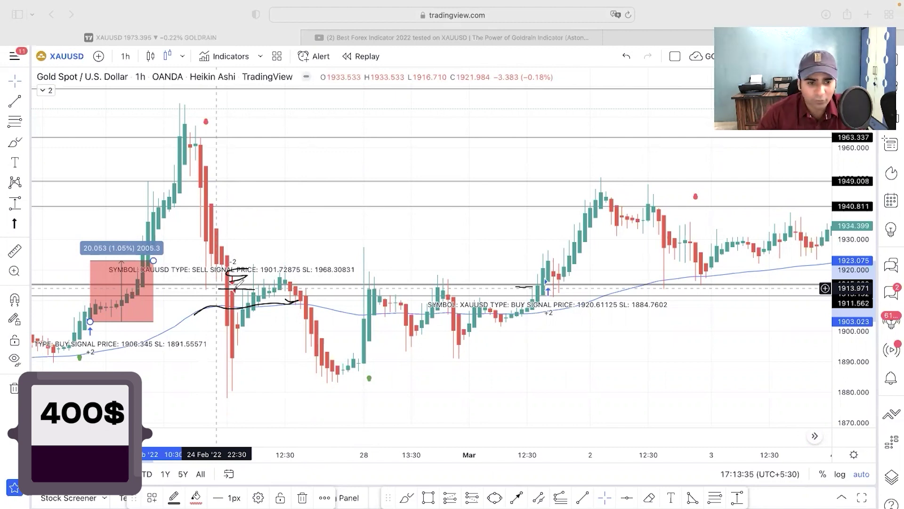
# - Trace the fall from the 24 February sell entry and draw a target line near 1880
pyautogui.moveTo(230, 287); pyautogui.dragTo(250, 396)
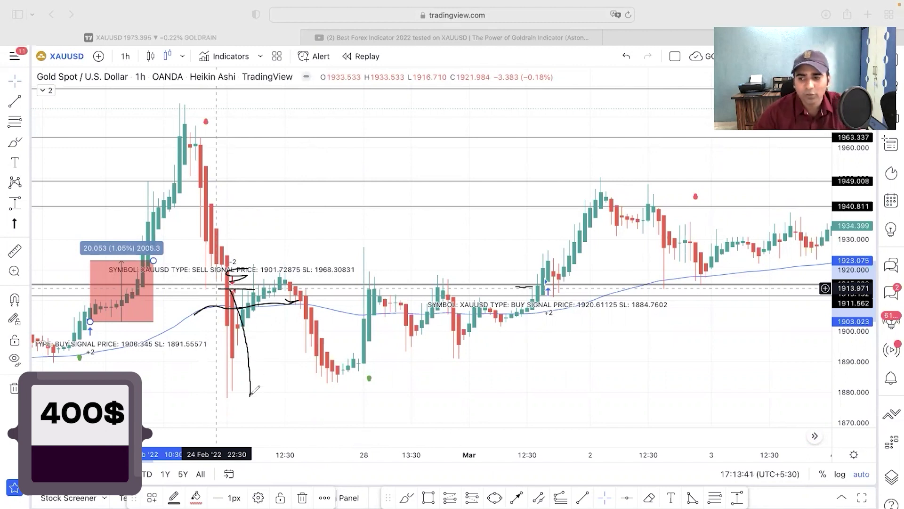
pyautogui.moveTo(207, 397); pyautogui.dragTo(269, 394)
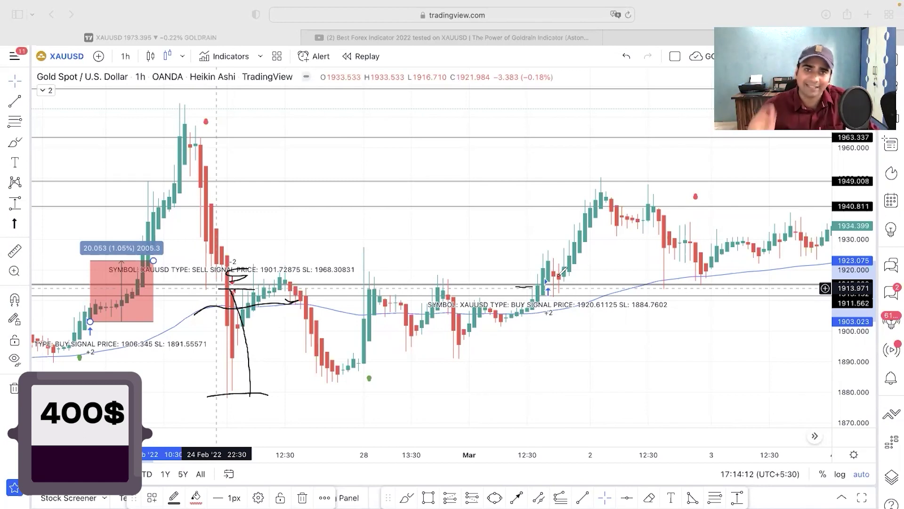
# - Mark the 1 March buy entry and draw a price range measurement of about 20 points upward from it
pyautogui.click(583, 285)
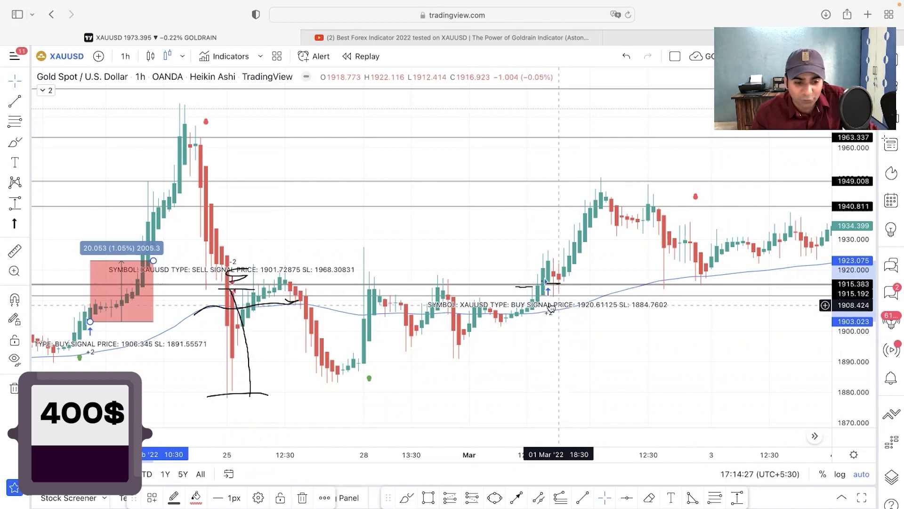
pyautogui.hscroll(5, 308, 419)
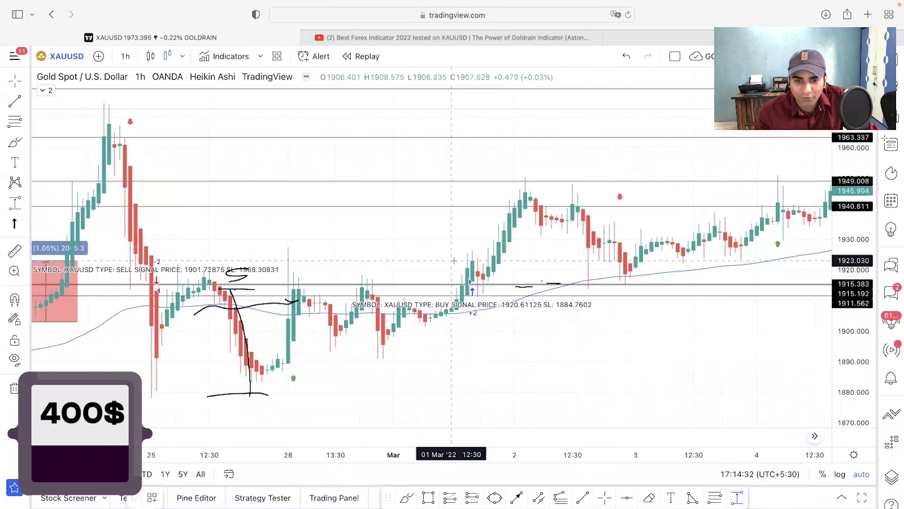
pyautogui.moveTo(478, 279); pyautogui.dragTo(615, 218)
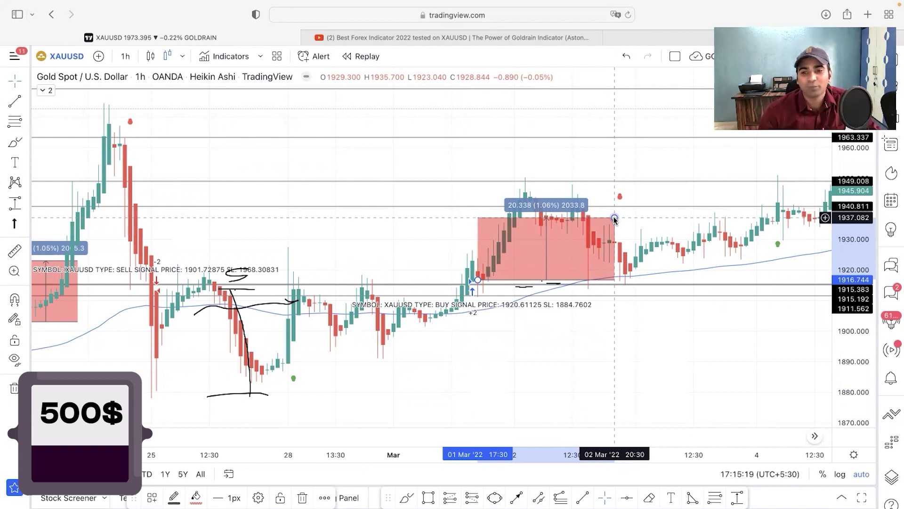
# - Underline the 9 March sell entry, trace the moving average below it and write S and X beside the signal
pyautogui.moveTo(614, 218); pyautogui.dragTo(344, 296)
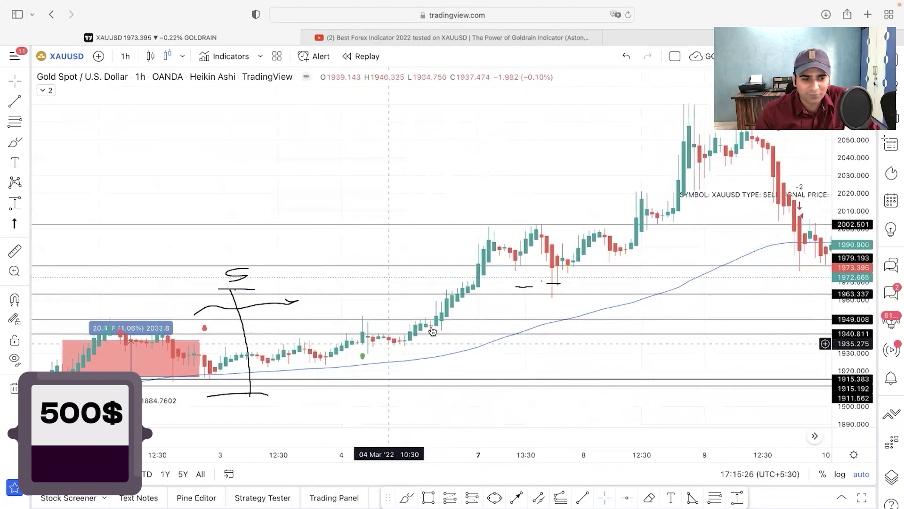
pyautogui.hscroll(-5, 828, 339)
pyautogui.hscroll(10, 827, 339)
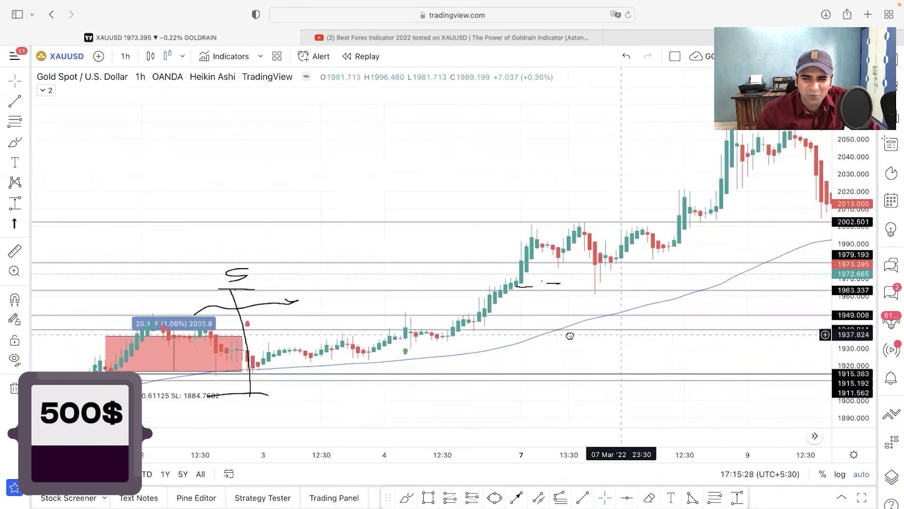
pyautogui.hscroll(10, 771, 357)
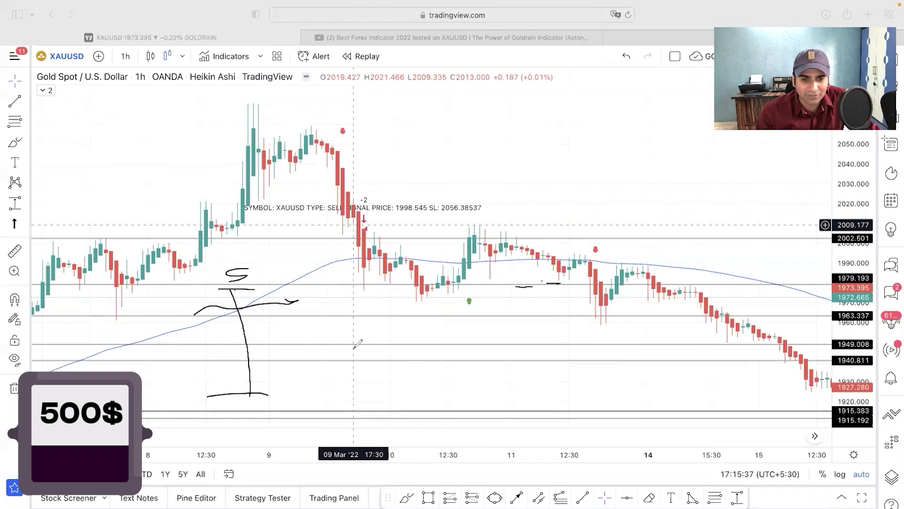
pyautogui.moveTo(352, 229)
pyautogui.mouseDown()
pyautogui.moveTo(388, 220)
pyautogui.moveTo(379, 230)
pyautogui.mouseUp()
pyautogui.moveTo(321, 270); pyautogui.dragTo(452, 253)
pyautogui.moveTo(389, 184); pyautogui.dragTo(379, 200)
pyautogui.moveTo(375, 189); pyautogui.dragTo(392, 197)
# - Try tracing the price swings and overall decline from the 9 March sell entry, then undo the strokes
pyautogui.moveTo(364, 233)
pyautogui.mouseDown()
pyautogui.moveTo(394, 252)
pyautogui.moveTo(493, 238)
pyautogui.moveTo(682, 299)
pyautogui.moveTo(867, 382)
pyautogui.mouseUp()
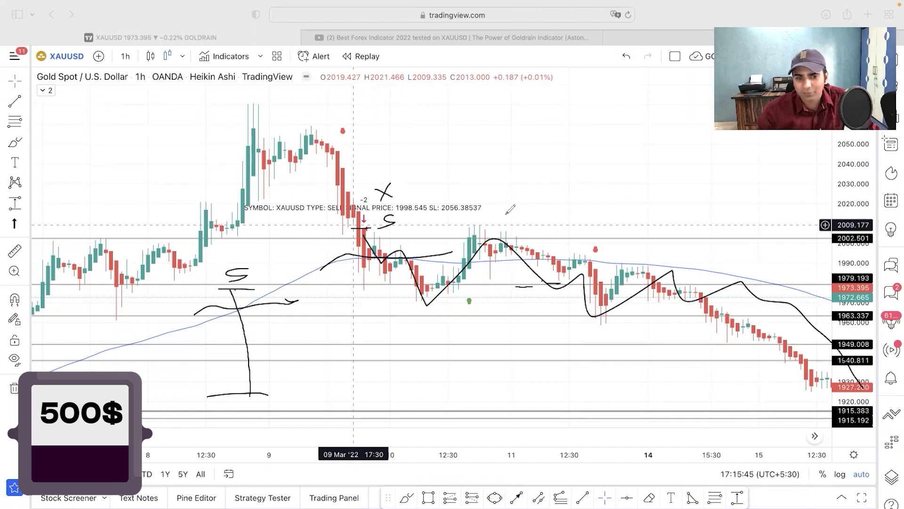
pyautogui.moveTo(394, 232)
pyautogui.mouseDown()
pyautogui.moveTo(806, 374)
pyautogui.moveTo(832, 392)
pyautogui.mouseUp()
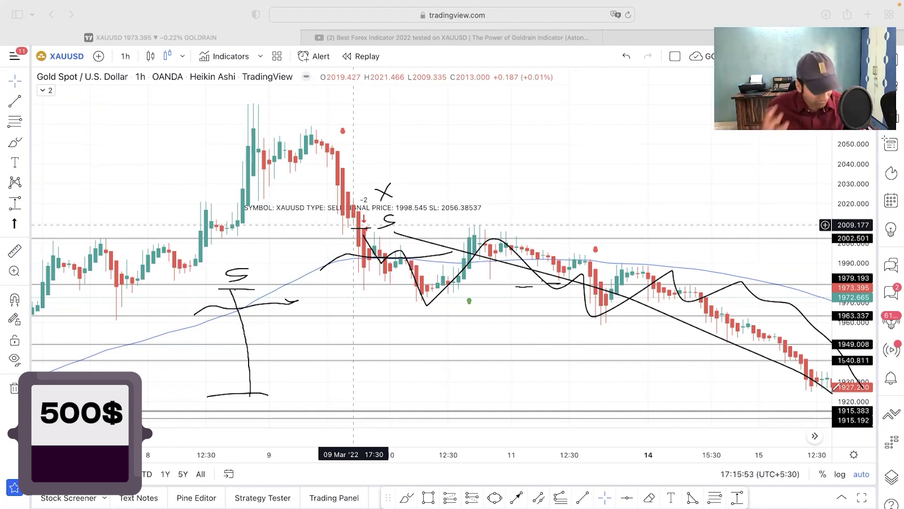
pyautogui.press('super+z')
pyautogui.press('super+z')
pyautogui.press('super+z')
pyautogui.press('super+z')
pyautogui.press('super+z')
pyautogui.press('super+z')
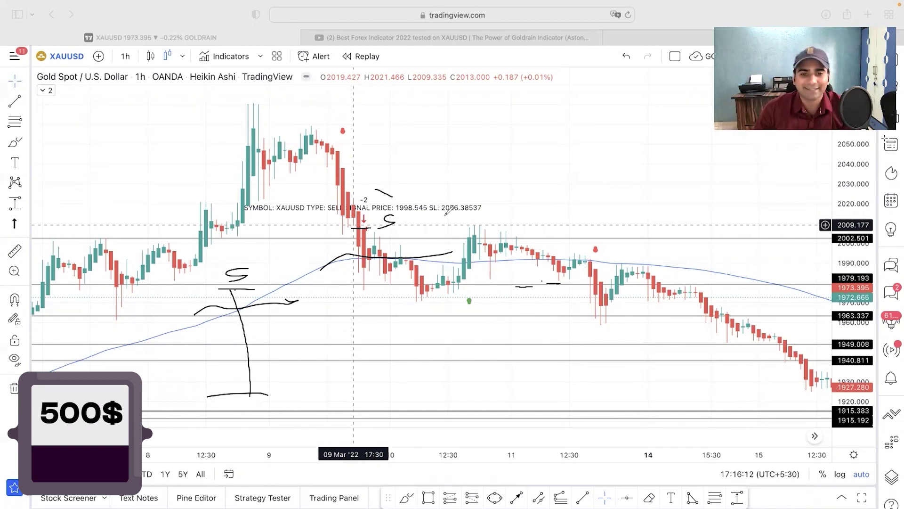
# - Underline the SL value in the 9 March sell signal's label
pyautogui.moveTo(426, 214); pyautogui.dragTo(450, 213)
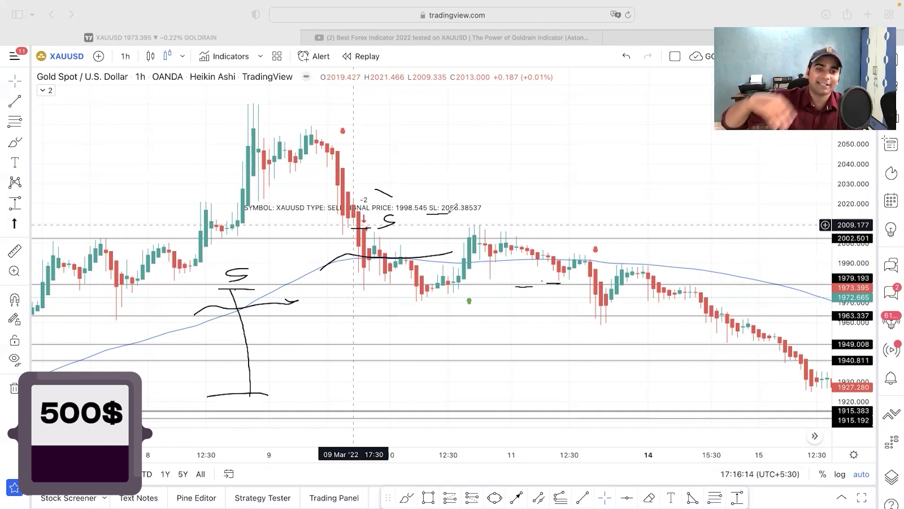
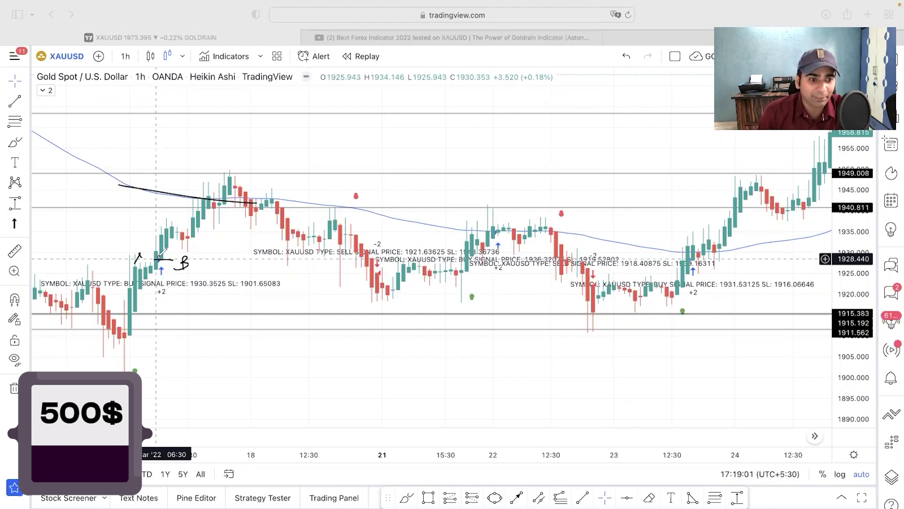
# - Trace the rise from the 17 March buy entry to a target line near 1949 and write 210 beside it
pyautogui.moveTo(156, 259)
pyautogui.mouseDown()
pyautogui.moveTo(226, 177)
pyautogui.moveTo(252, 172)
pyautogui.mouseUp()
pyautogui.moveTo(187, 179)
pyautogui.mouseDown()
pyautogui.moveTo(212, 173)
pyautogui.moveTo(227, 150)
pyautogui.mouseUp()
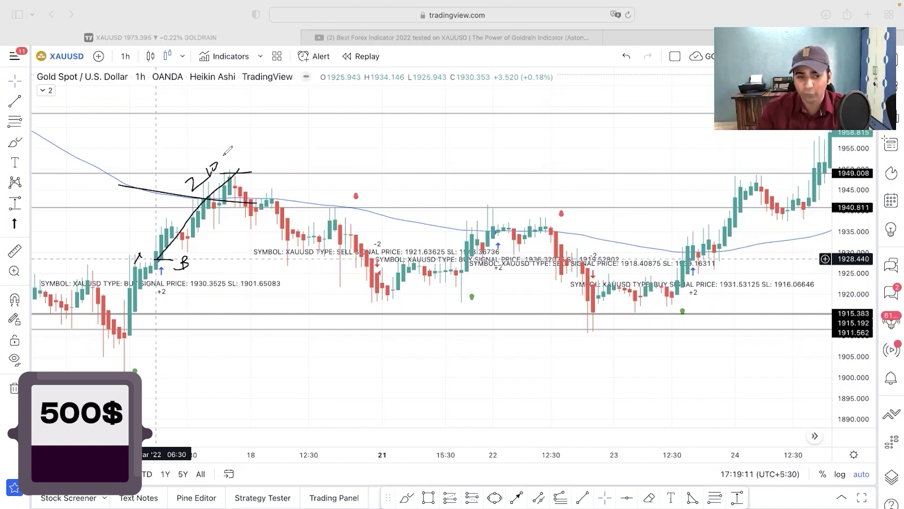
# - Trace the moving average above the sell signal before 21 March and draw its entry line near 1925
pyautogui.moveTo(361, 209); pyautogui.dragTo(460, 220)
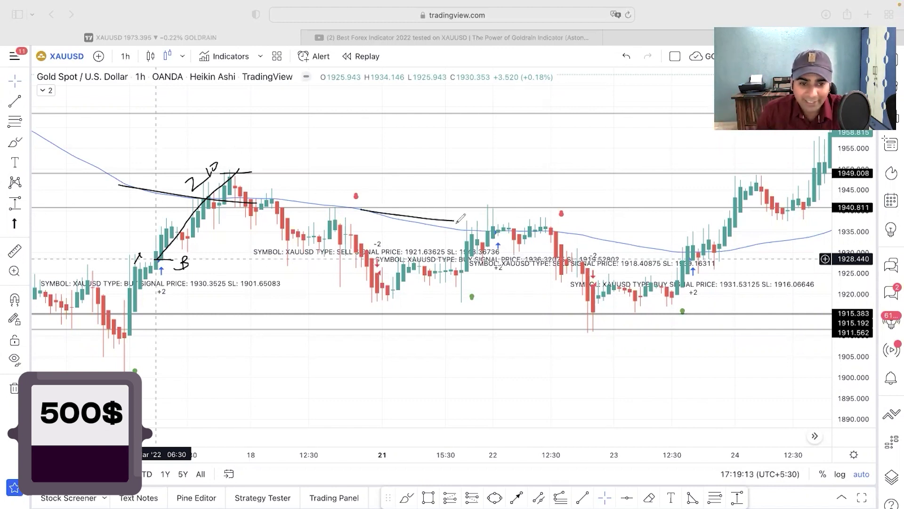
pyautogui.moveTo(371, 272); pyautogui.dragTo(476, 272)
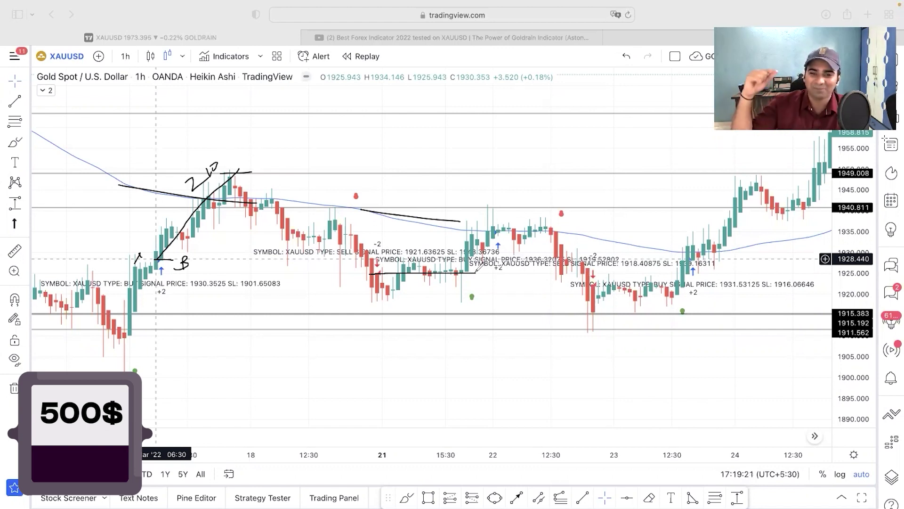
# - Circle the entry and stop-loss values in that sell signal's label, then write TP = 200 P and SL = 1948
pyautogui.moveTo(464, 255); pyautogui.dragTo(499, 254)
pyautogui.moveTo(405, 254)
pyautogui.mouseDown()
pyautogui.moveTo(423, 253)
pyautogui.moveTo(406, 246)
pyautogui.moveTo(416, 255)
pyautogui.mouseUp()
pyautogui.moveTo(408, 283)
pyautogui.mouseDown()
pyautogui.moveTo(429, 272)
pyautogui.moveTo(424, 297)
pyautogui.moveTo(436, 286)
pyautogui.moveTo(502, 280)
pyautogui.mouseUp()
pyautogui.moveTo(441, 199)
pyautogui.mouseDown()
pyautogui.moveTo(426, 216)
pyautogui.moveTo(460, 207)
pyautogui.mouseUp()
pyautogui.moveTo(473, 246)
pyautogui.mouseDown()
pyautogui.moveTo(476, 255)
pyautogui.moveTo(459, 251)
pyautogui.moveTo(471, 245)
pyautogui.mouseUp()
pyautogui.moveTo(463, 201); pyautogui.dragTo(512, 201)
pyautogui.moveTo(527, 181)
pyautogui.mouseDown()
pyautogui.moveTo(548, 185)
pyautogui.moveTo(528, 200)
pyautogui.mouseUp()
pyautogui.moveTo(464, 200); pyautogui.dragTo(473, 193)
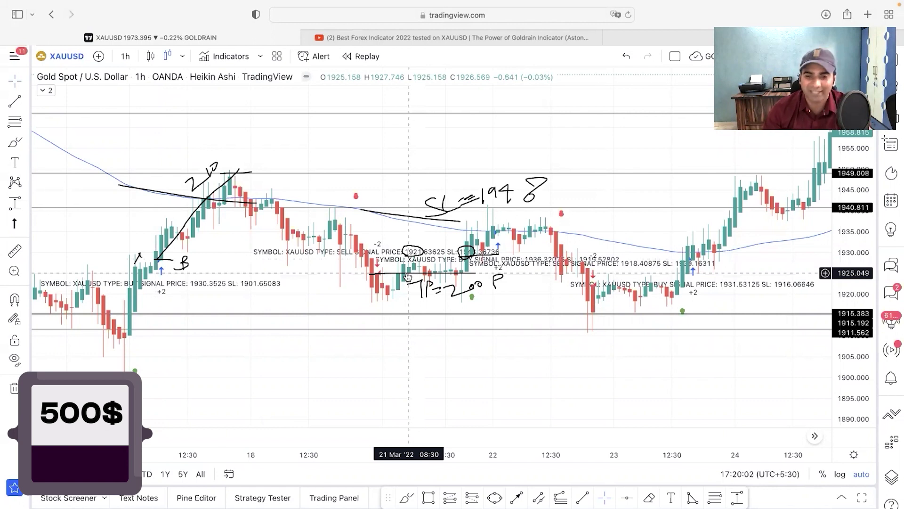
# - Mark the 22 March buy signal at the moving average, trace the rise from the sell entry to it and write notes above
pyautogui.click(596, 333)
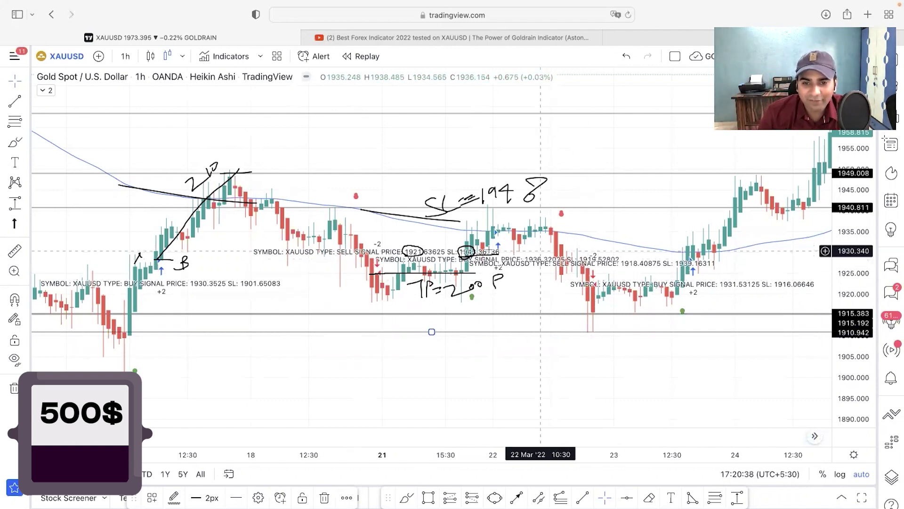
pyautogui.moveTo(470, 231); pyautogui.dragTo(534, 226)
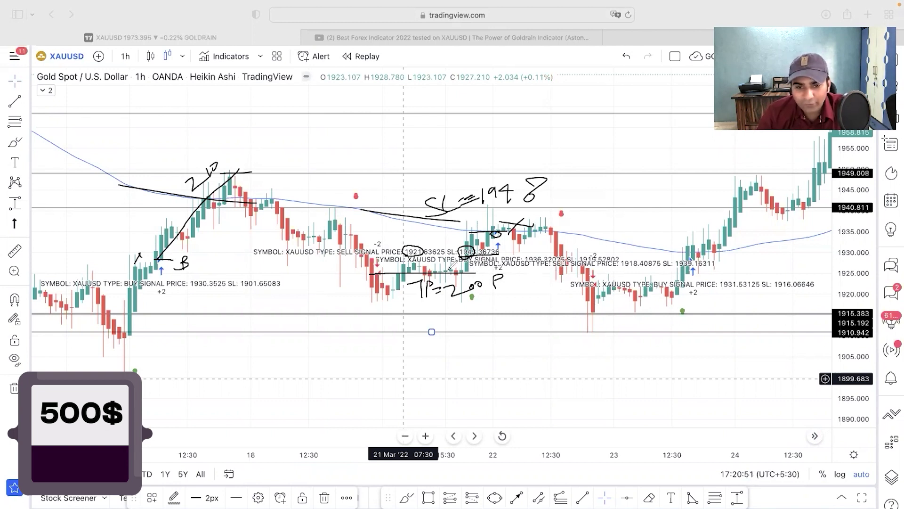
pyautogui.moveTo(400, 273)
pyautogui.mouseDown()
pyautogui.moveTo(419, 256)
pyautogui.moveTo(518, 217)
pyautogui.mouseUp()
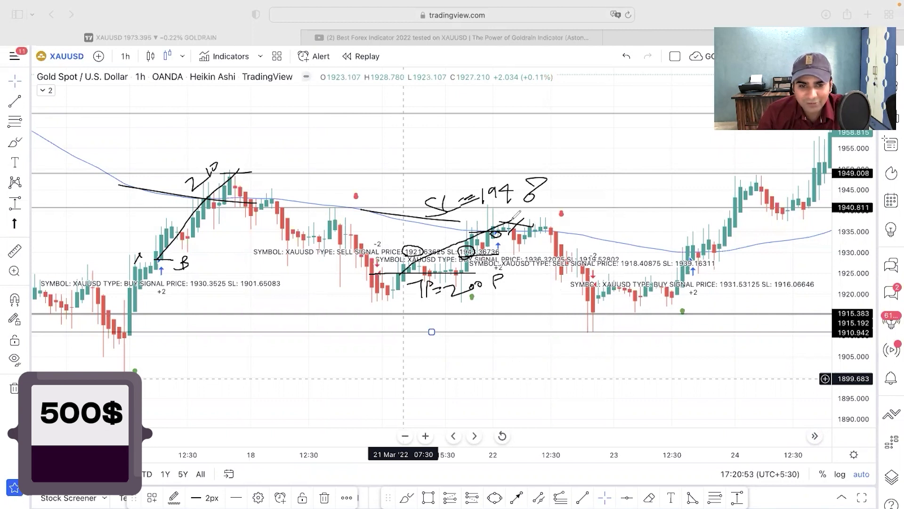
pyautogui.moveTo(432, 141)
pyautogui.mouseDown()
pyautogui.moveTo(447, 136)
pyautogui.moveTo(466, 149)
pyautogui.moveTo(492, 136)
pyautogui.mouseUp()
pyautogui.moveTo(490, 117)
pyautogui.mouseDown()
pyautogui.moveTo(509, 110)
pyautogui.moveTo(504, 137)
pyautogui.moveTo(523, 109)
pyautogui.moveTo(517, 126)
pyautogui.moveTo(525, 118)
pyautogui.mouseUp()
pyautogui.moveTo(554, 150); pyautogui.dragTo(631, 116)
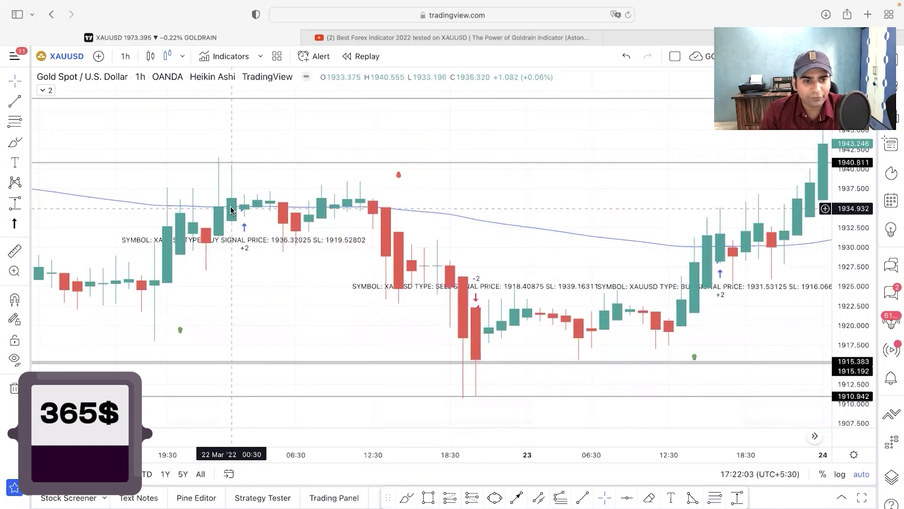
# - Cross out the 22 March buy signal and write SL above the sell signal that follows it
pyautogui.moveTo(232, 208)
pyautogui.mouseDown()
pyautogui.moveTo(255, 217)
pyautogui.moveTo(238, 219)
pyautogui.mouseUp()
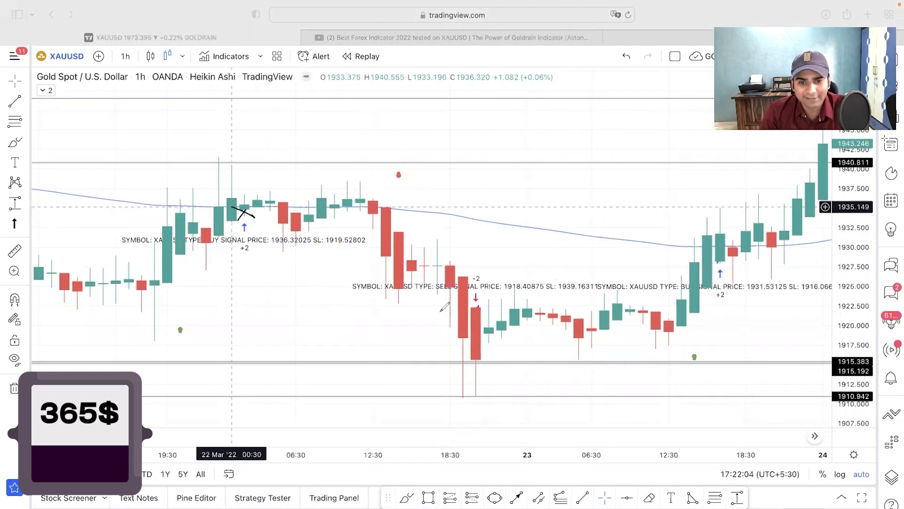
pyautogui.moveTo(471, 246); pyautogui.dragTo(455, 263)
pyautogui.moveTo(475, 244)
pyautogui.mouseDown()
pyautogui.moveTo(477, 255)
pyautogui.moveTo(489, 250)
pyautogui.mouseUp()
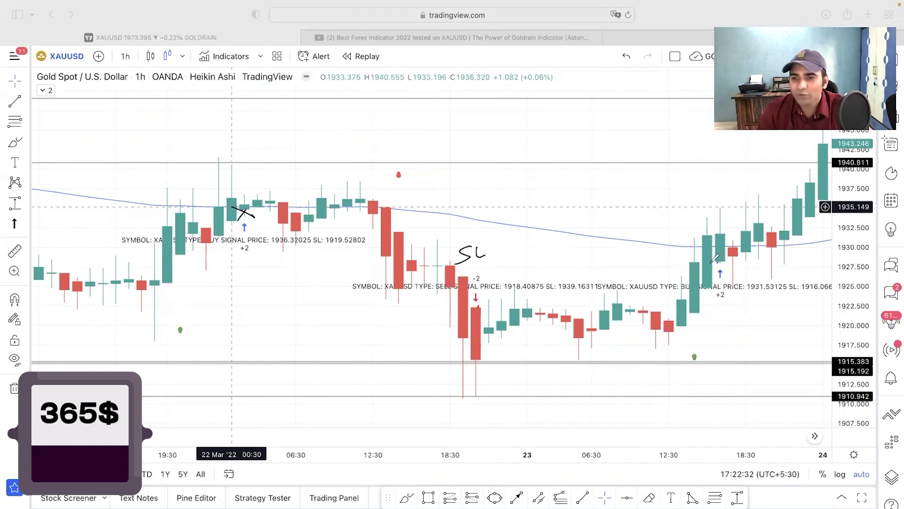
# - Mark the 23 March buy signal and draw a rising stroke from the moving average to about 1935
pyautogui.moveTo(709, 264)
pyautogui.mouseDown()
pyautogui.moveTo(744, 278)
pyautogui.moveTo(730, 283)
pyautogui.mouseUp()
pyautogui.moveTo(677, 246)
pyautogui.mouseDown()
pyautogui.moveTo(719, 246)
pyautogui.moveTo(712, 266)
pyautogui.moveTo(730, 269)
pyautogui.moveTo(719, 254)
pyautogui.moveTo(811, 208)
pyautogui.mouseUp()
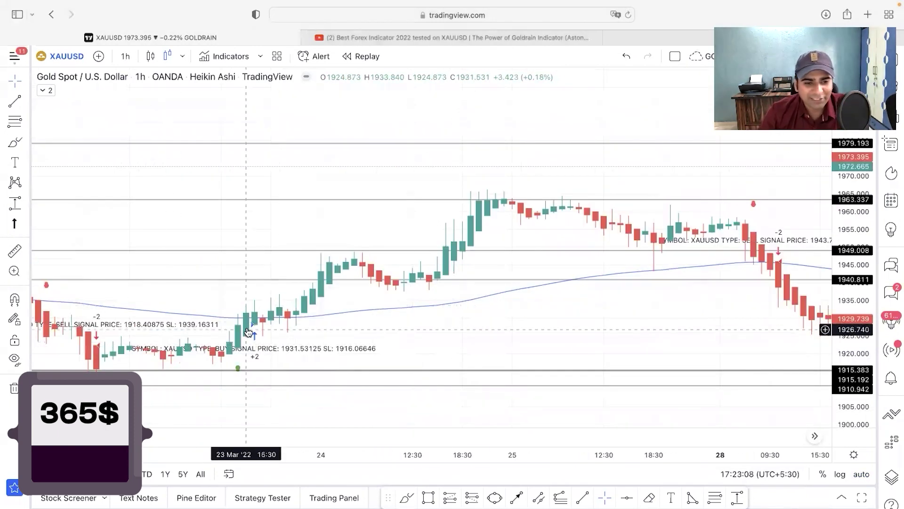
# - Mark the 28 March sell entry, underline its signal price and draw a price range measurement of about 20 points downward
pyautogui.moveTo(580, 316); pyautogui.dragTo(289, 315)
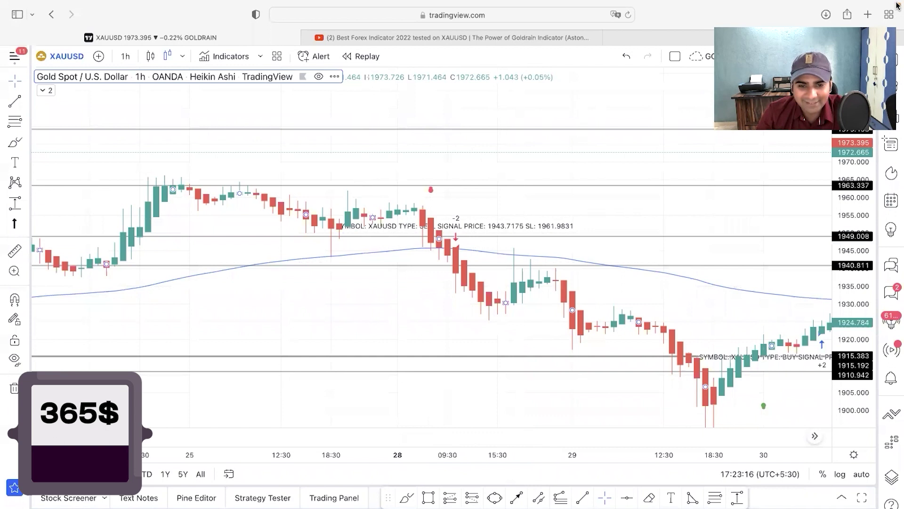
pyautogui.moveTo(453, 245); pyautogui.dragTo(503, 233)
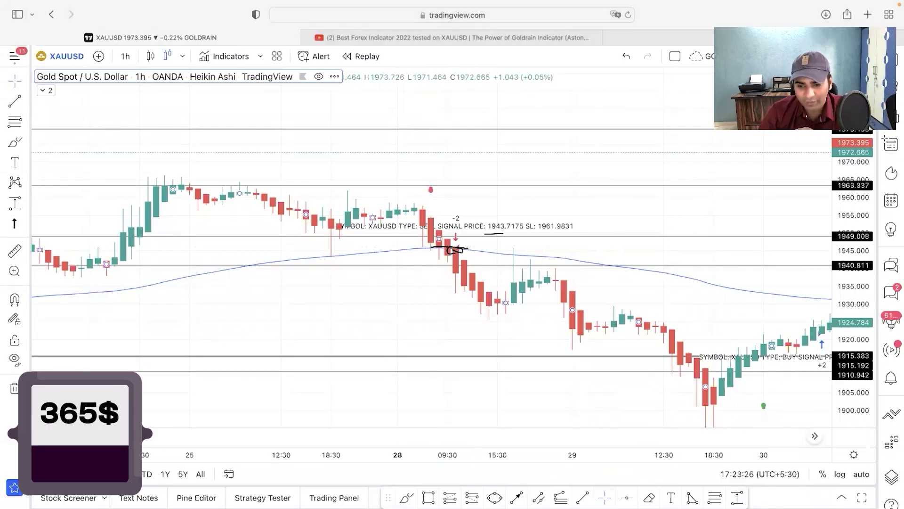
pyautogui.keyDown('shift'); pyautogui.click(456, 246); pyautogui.keyUp('shift')
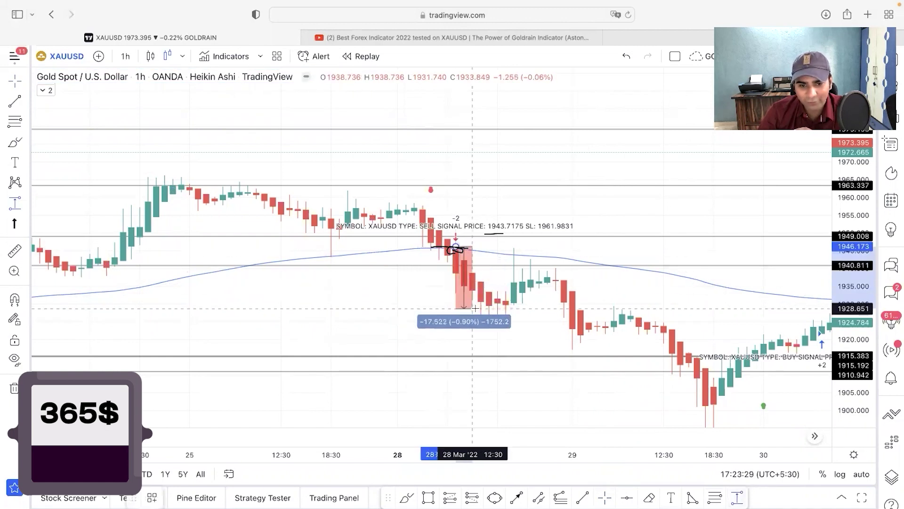
pyautogui.click(646, 317)
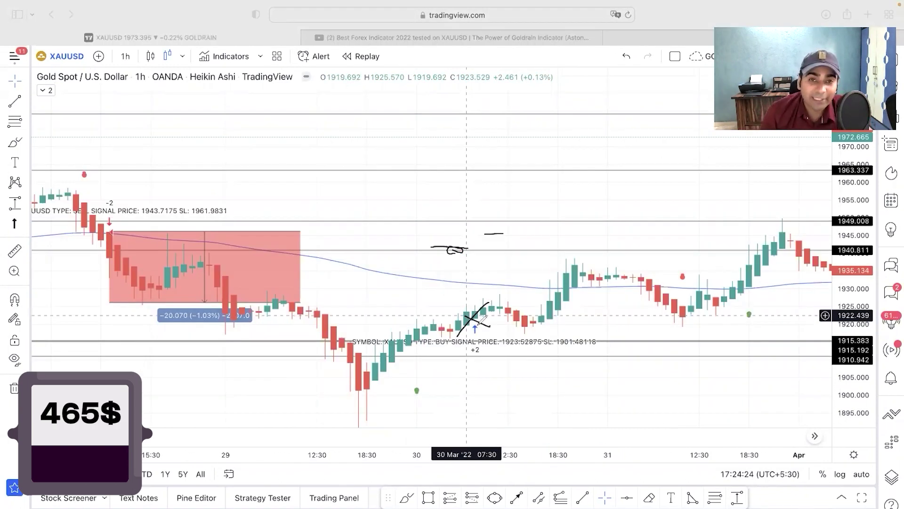
# - Draw a rising stroke beside the crossed-out 30 March buy signal
pyautogui.moveTo(493, 332)
pyautogui.mouseDown()
pyautogui.moveTo(506, 301)
pyautogui.moveTo(452, 291)
pyautogui.moveTo(522, 279)
pyautogui.mouseUp()
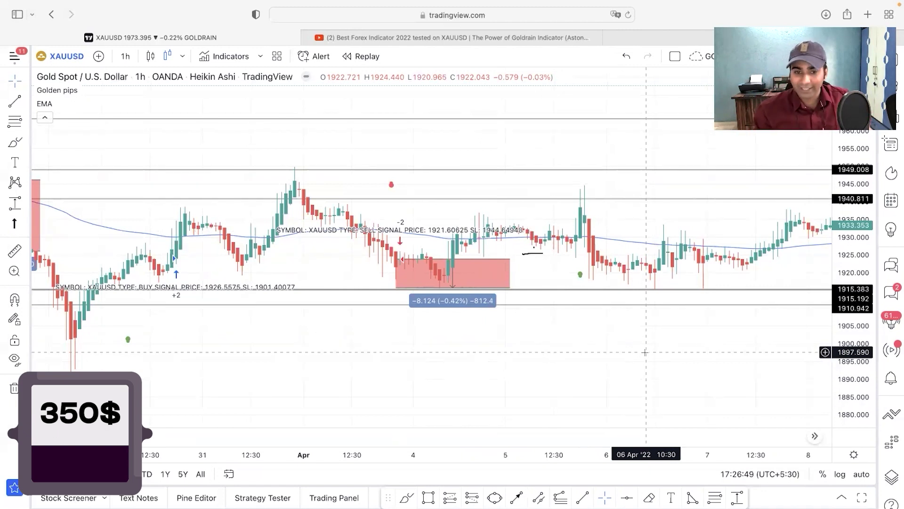
# - Draw a price range measurement of about 20 points upward from the 11 April buy entry
pyautogui.hscroll(15, 645, 352)
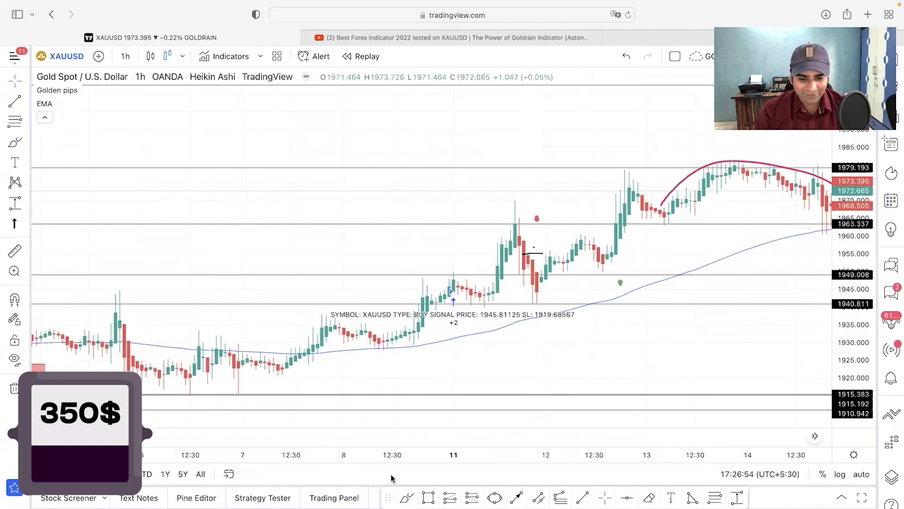
pyautogui.click(737, 498)
pyautogui.moveTo(471, 288)
pyautogui.mouseDown()
pyautogui.moveTo(466, 294)
pyautogui.moveTo(490, 320)
pyautogui.moveTo(507, 319)
pyautogui.moveTo(495, 321)
pyautogui.moveTo(492, 336)
pyautogui.moveTo(497, 344)
pyautogui.moveTo(508, 335)
pyautogui.moveTo(480, 357)
pyautogui.moveTo(483, 337)
pyautogui.moveTo(702, 213)
pyautogui.moveTo(688, 218)
pyautogui.mouseUp()
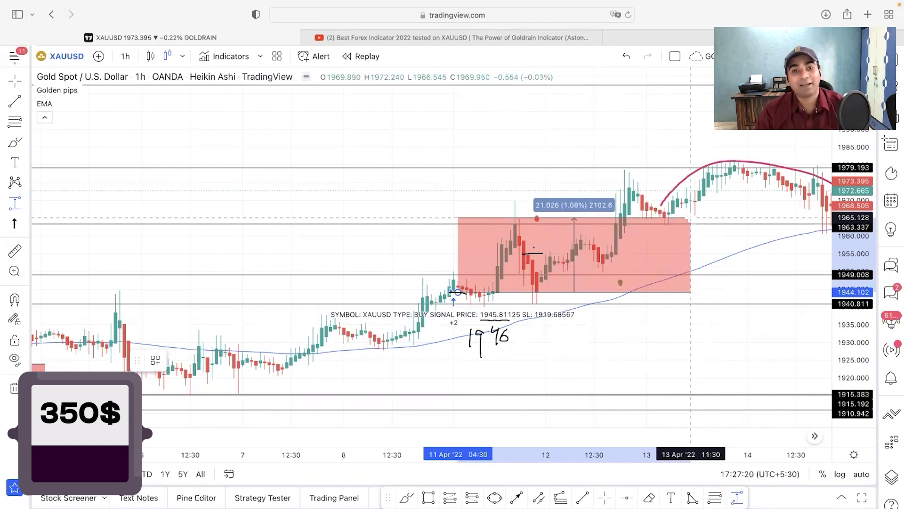
pyautogui.moveTo(689, 218); pyautogui.dragTo(672, 224)
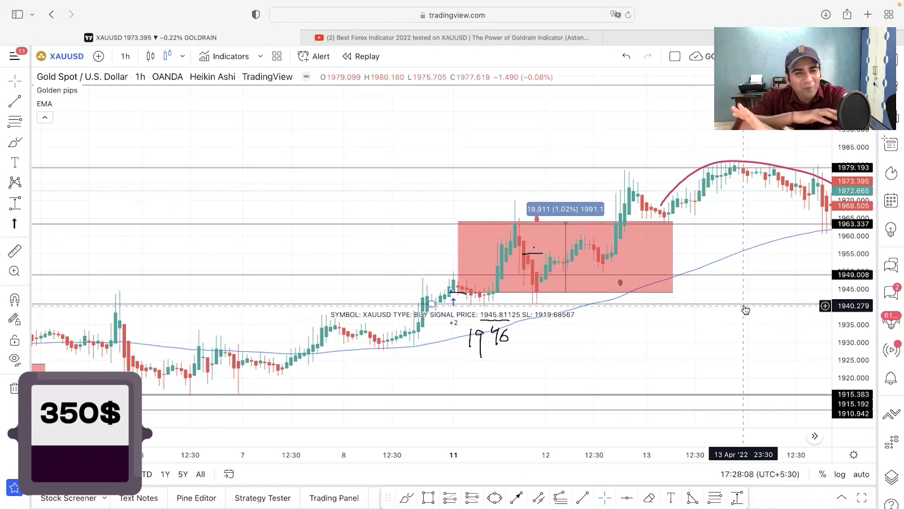
# - Write 0.05 on the chart followed by a diagonal trade tally of five ticks, one cross and three ticks
pyautogui.moveTo(628, 308); pyautogui.dragTo(529, 308)
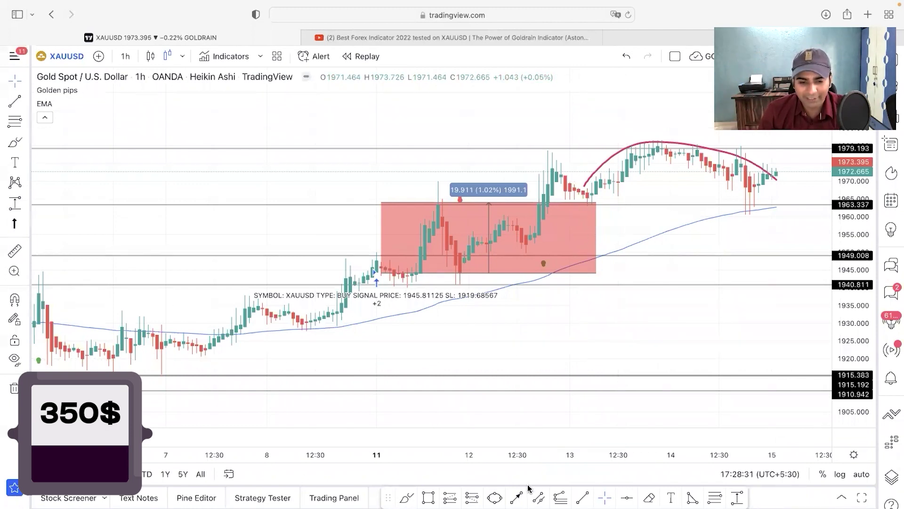
pyautogui.press('super+shift+a')
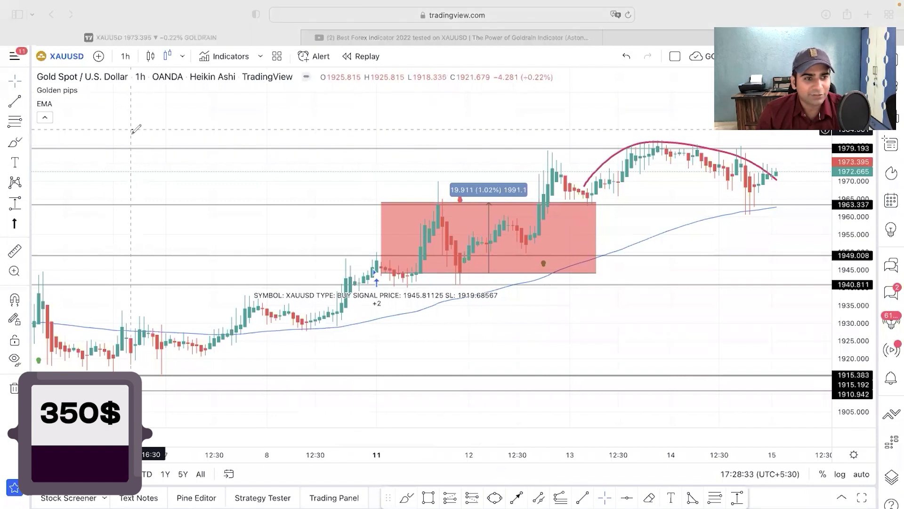
pyautogui.click(147, 129)
pyautogui.moveTo(160, 119)
pyautogui.mouseDown()
pyautogui.moveTo(157, 126)
pyautogui.moveTo(173, 115)
pyautogui.moveTo(229, 139)
pyautogui.moveTo(237, 158)
pyautogui.mouseUp()
pyautogui.moveTo(220, 191)
pyautogui.mouseDown()
pyautogui.moveTo(249, 181)
pyautogui.moveTo(273, 200)
pyautogui.moveTo(275, 231)
pyautogui.moveTo(251, 235)
pyautogui.mouseUp()
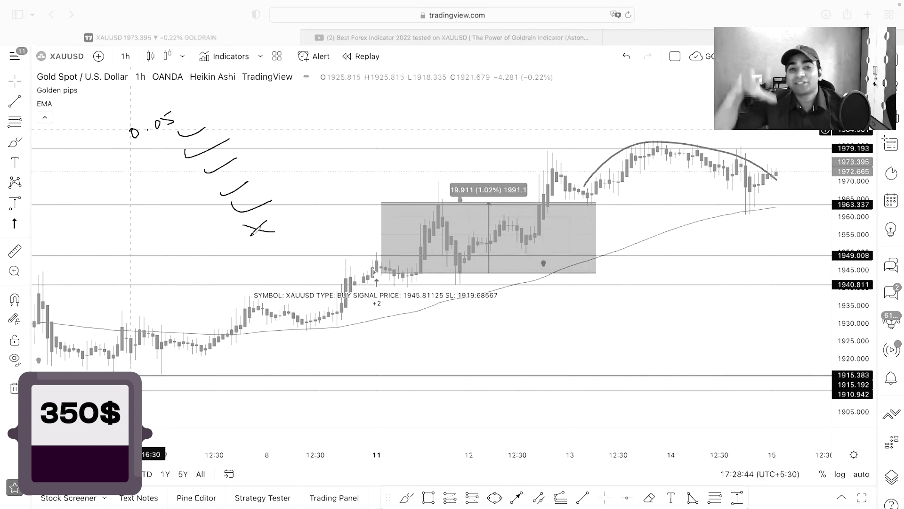
pyautogui.moveTo(264, 252)
pyautogui.mouseDown()
pyautogui.moveTo(292, 239)
pyautogui.moveTo(285, 269)
pyautogui.moveTo(302, 259)
pyautogui.moveTo(311, 275)
pyautogui.mouseUp()
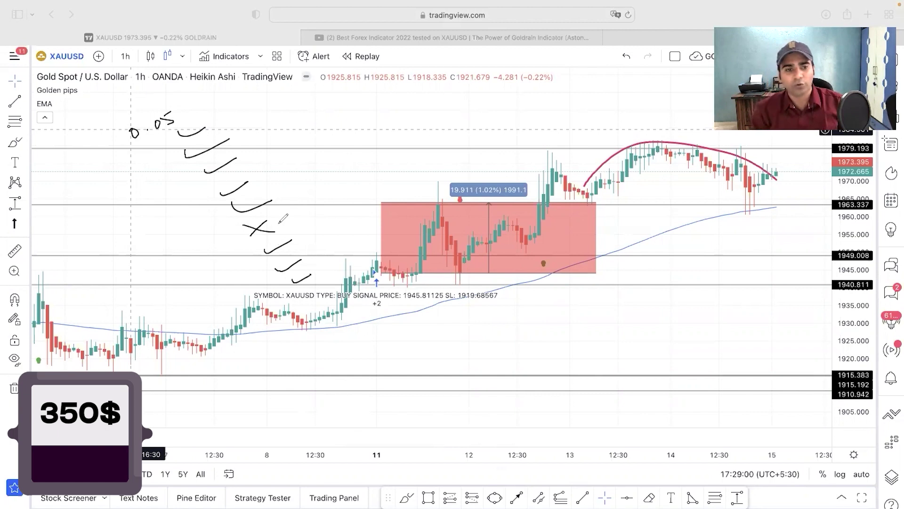
# - Write 0.10, 0.05 and 0.05 beside the last three ticks, then add a cross and a tick to the tally
pyautogui.moveTo(301, 234)
pyautogui.mouseDown()
pyautogui.moveTo(320, 222)
pyautogui.moveTo(317, 233)
pyautogui.mouseUp()
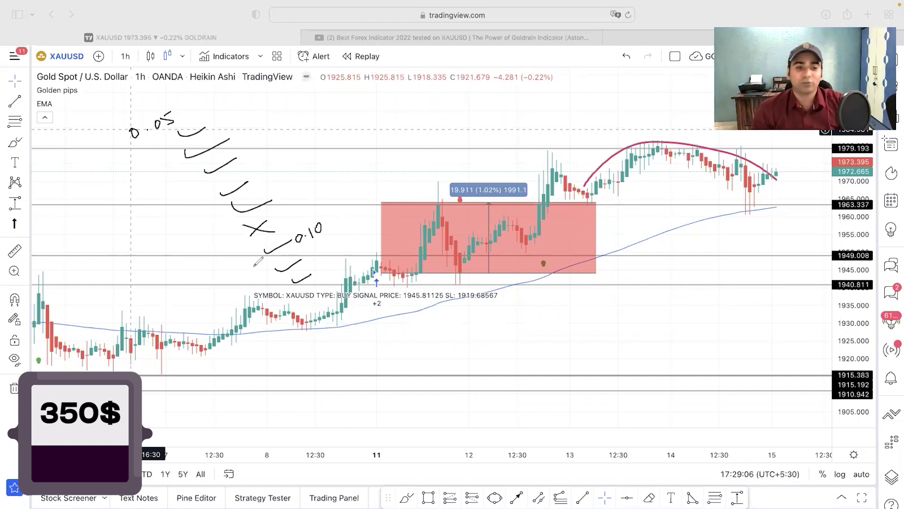
pyautogui.moveTo(312, 253)
pyautogui.mouseDown()
pyautogui.moveTo(304, 259)
pyautogui.moveTo(348, 229)
pyautogui.mouseUp()
pyautogui.click(315, 252)
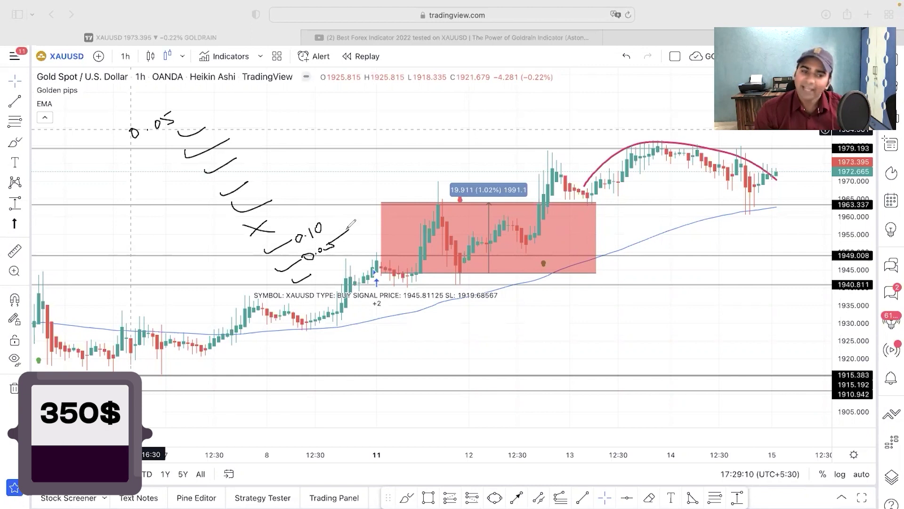
pyautogui.moveTo(324, 265)
pyautogui.mouseDown()
pyautogui.moveTo(317, 273)
pyautogui.moveTo(356, 248)
pyautogui.mouseUp()
pyautogui.click(326, 268)
pyautogui.moveTo(319, 281); pyautogui.dragTo(340, 296)
pyautogui.moveTo(340, 284)
pyautogui.mouseDown()
pyautogui.moveTo(331, 324)
pyautogui.moveTo(393, 299)
pyautogui.mouseUp()
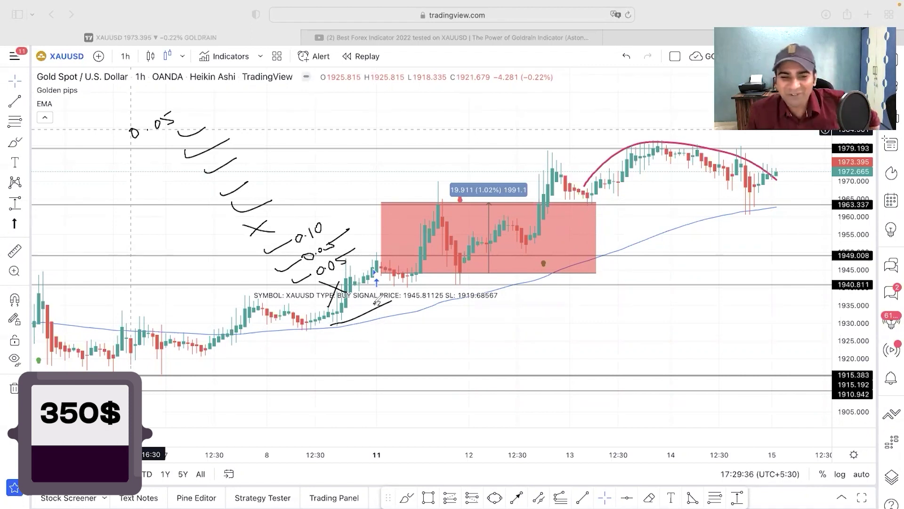
# - Trace the rise from the 11 April buy entry to the target and write 200 $ beside it
pyautogui.moveTo(379, 272); pyautogui.dragTo(549, 196)
pyautogui.moveTo(542, 235)
pyautogui.mouseDown()
pyautogui.moveTo(573, 237)
pyautogui.moveTo(582, 225)
pyautogui.moveTo(610, 221)
pyautogui.mouseUp()
pyautogui.moveTo(605, 225)
pyautogui.mouseDown()
pyautogui.moveTo(625, 221)
pyautogui.moveTo(623, 252)
pyautogui.mouseUp()
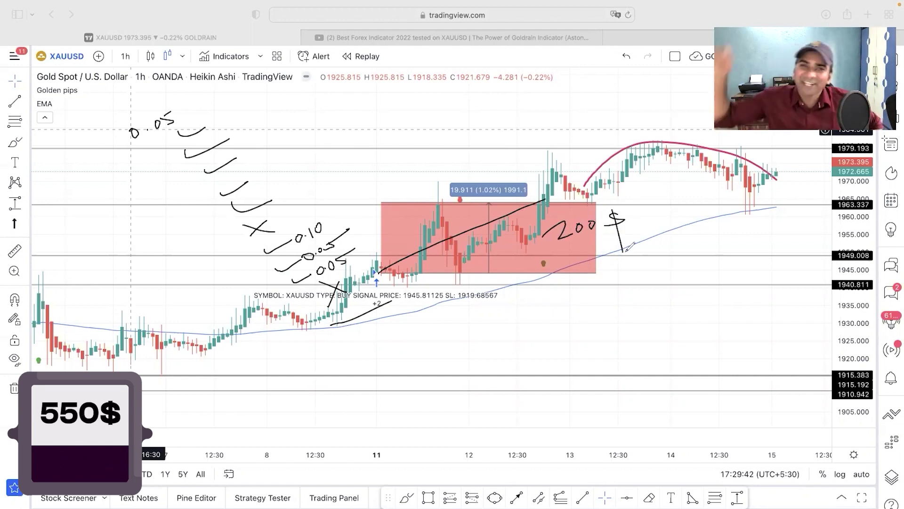